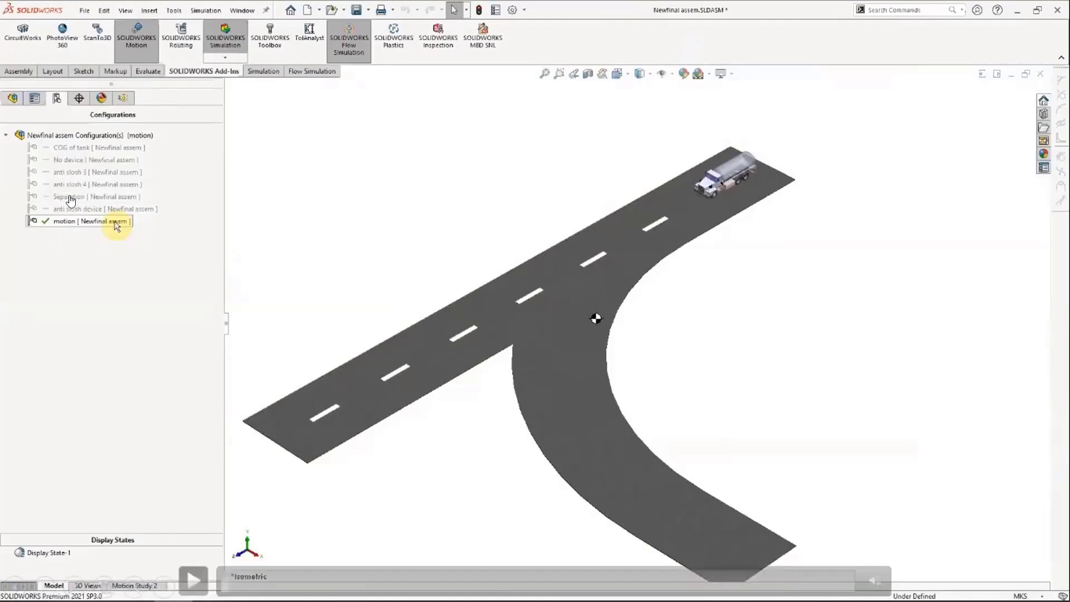
# - Open Motion Study 2 of the truck and road assembly
pyautogui.click(193, 580)
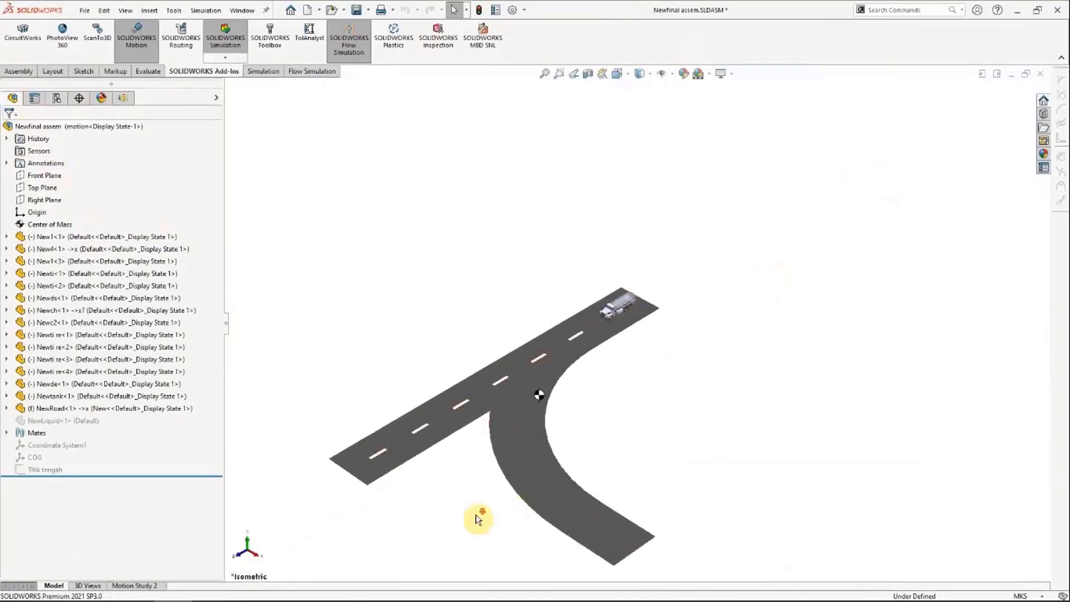
pyautogui.scroll(-2, 478, 519)
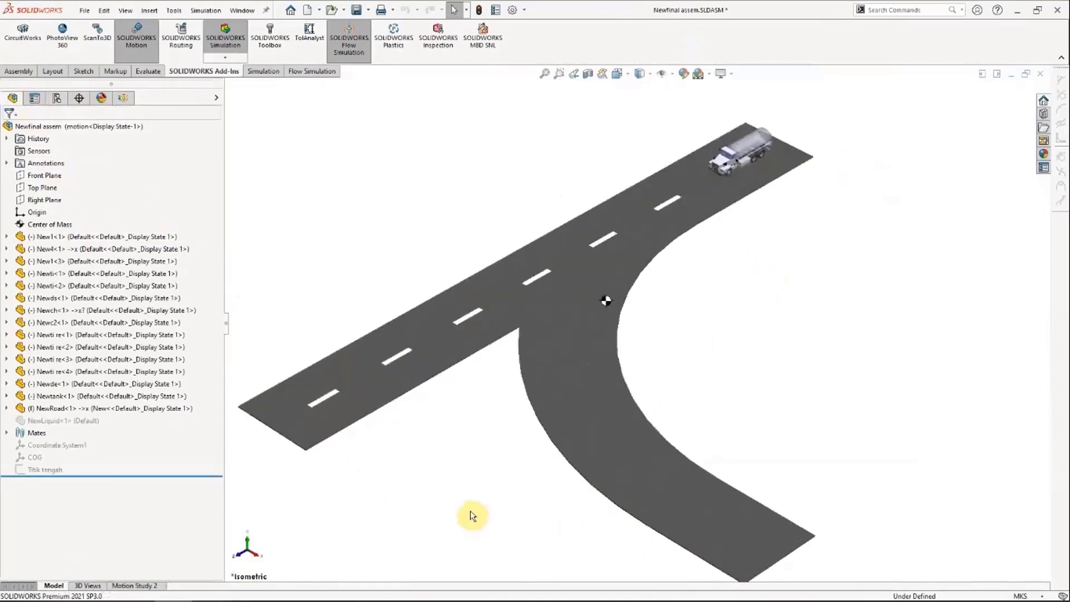
pyautogui.click(136, 586)
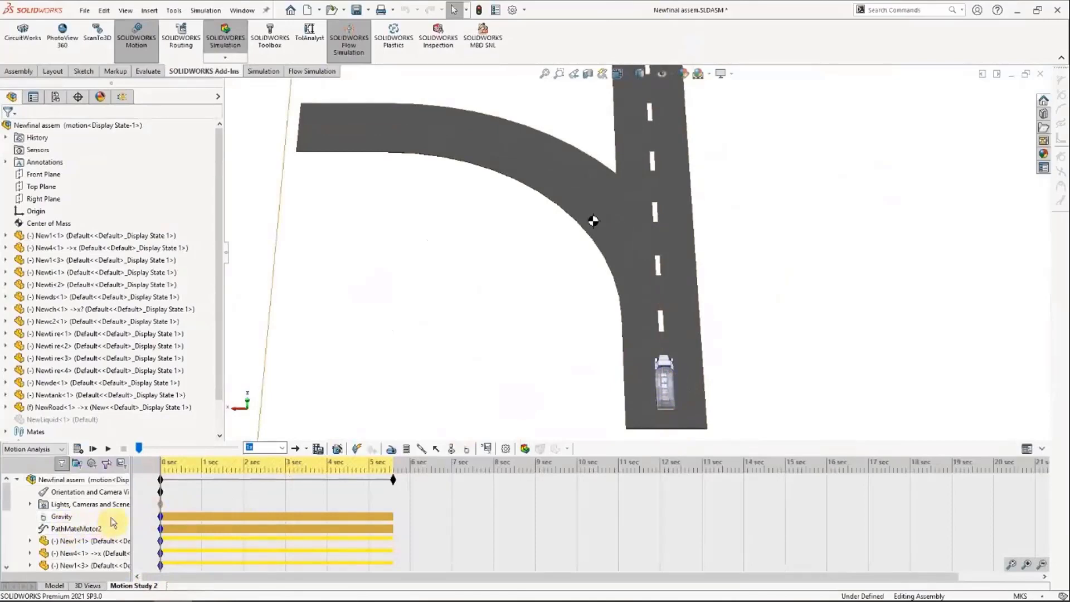
# - Open PathMateMotor2 to check its constant speed setting, accept it and play back the motion study
pyautogui.rightClick(101, 528)
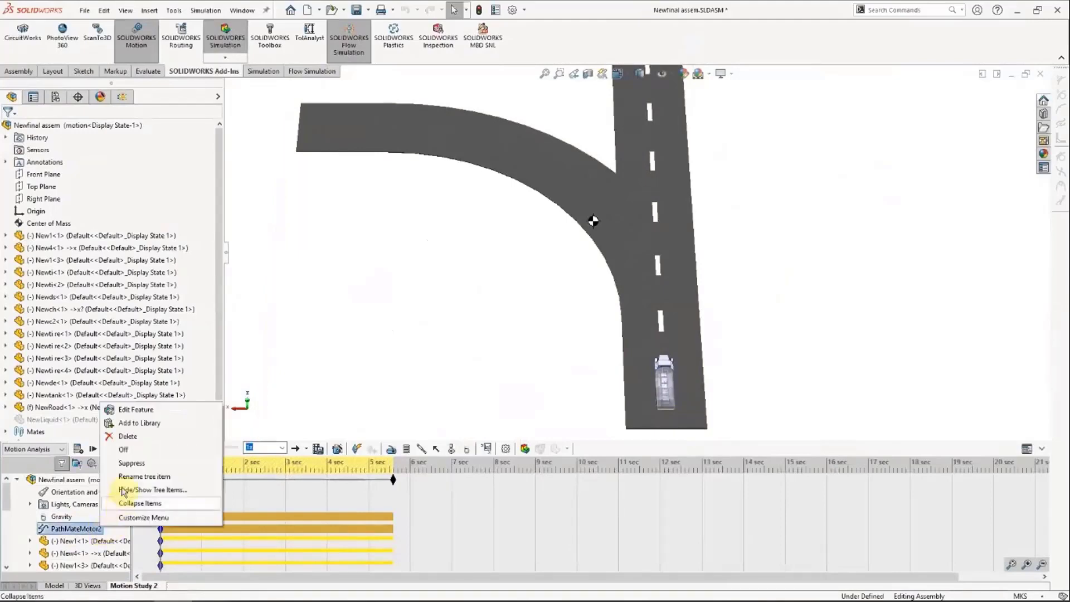
pyautogui.click(133, 412)
pyautogui.click(39, 248)
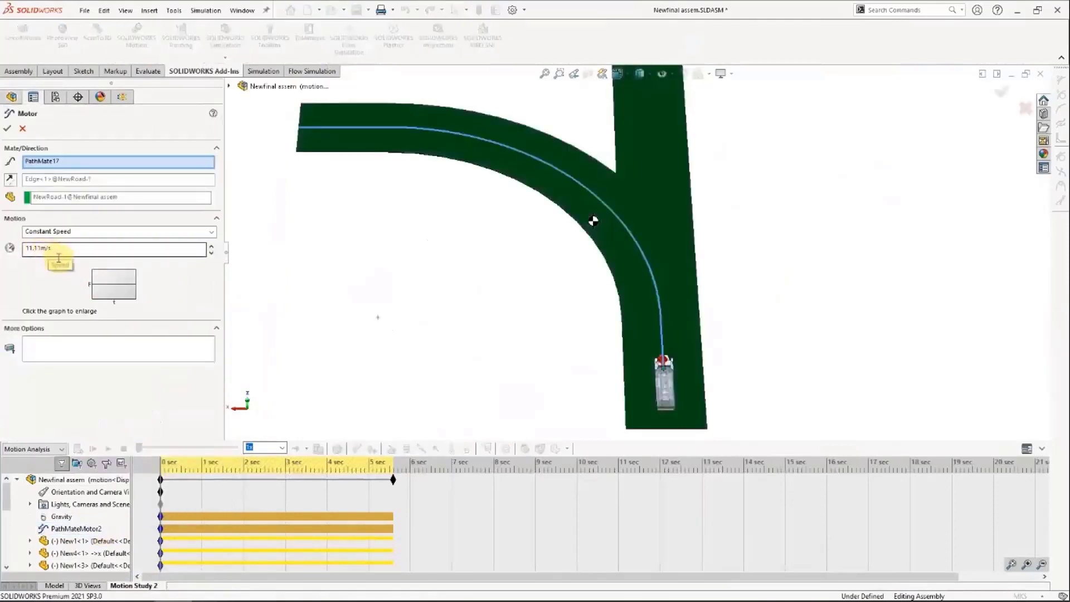
pyautogui.click(8, 130)
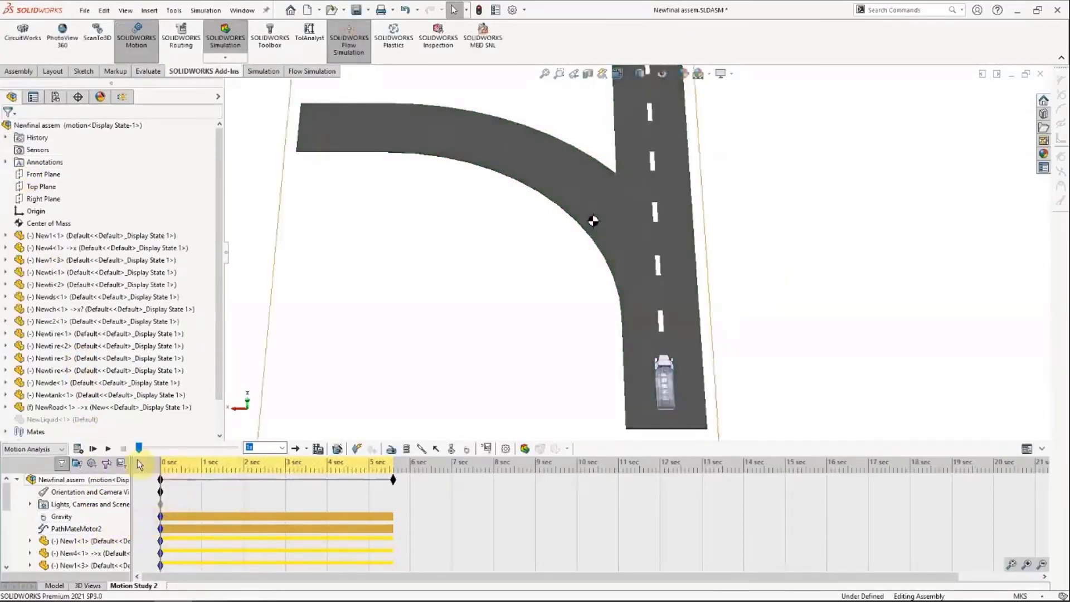
pyautogui.click(112, 449)
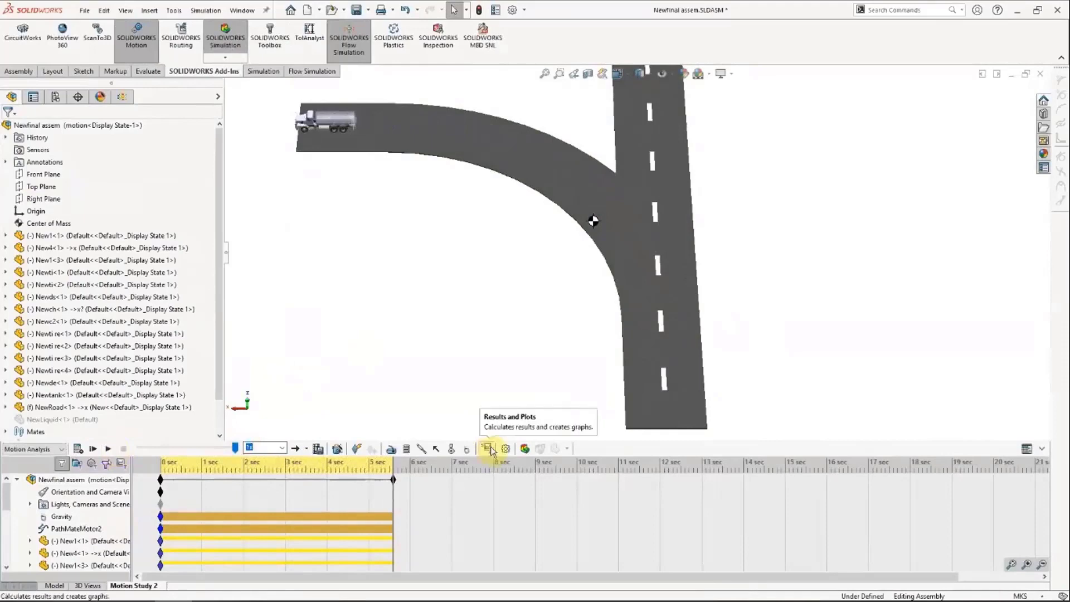
# - Show the X, Y and Z acceleration plots from the motion study's results together
pyautogui.scroll(-8, 83, 535)
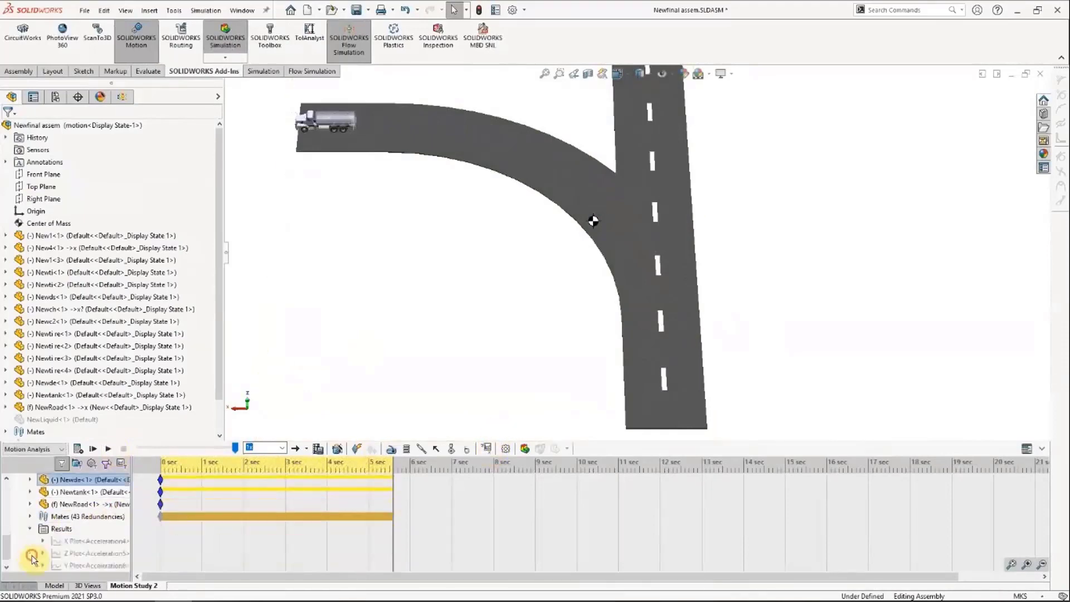
pyautogui.click(73, 541)
pyautogui.keyDown('shift'); pyautogui.click(84, 564); pyautogui.keyUp('shift')
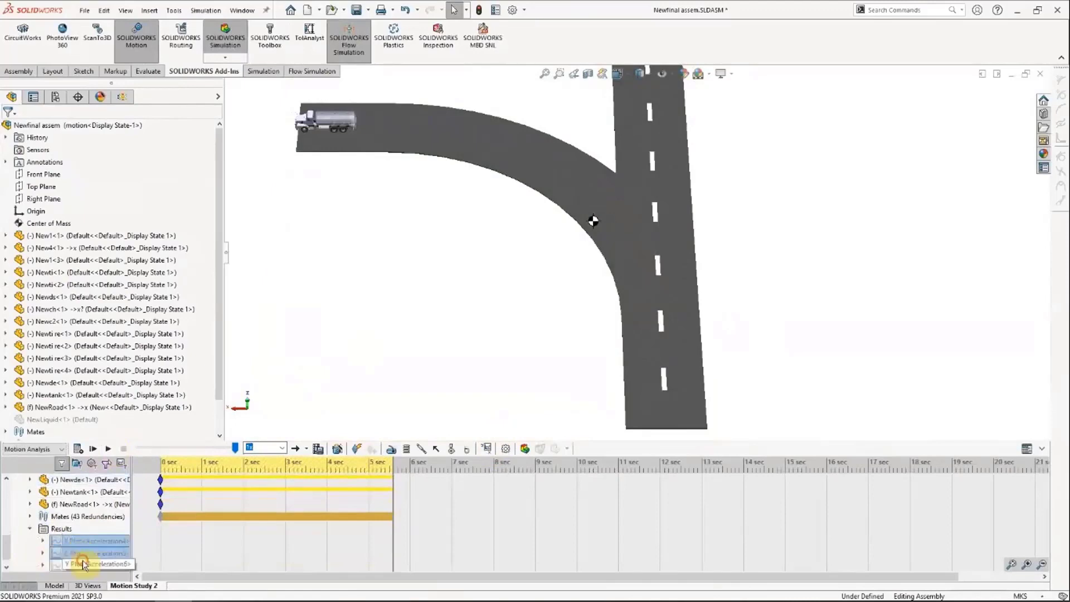
pyautogui.rightClick(84, 565)
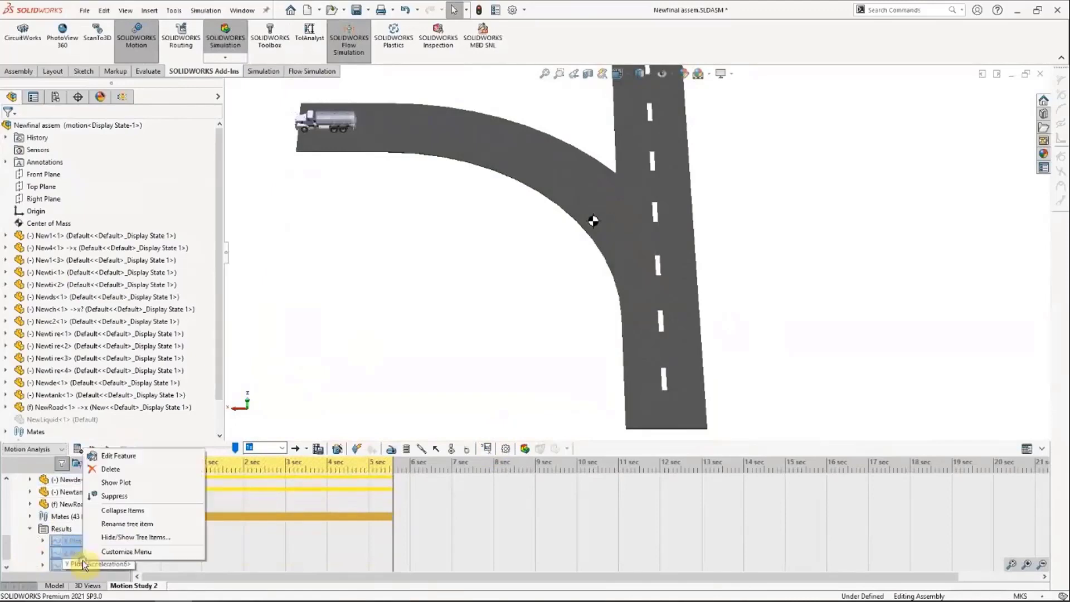
pyautogui.click(108, 483)
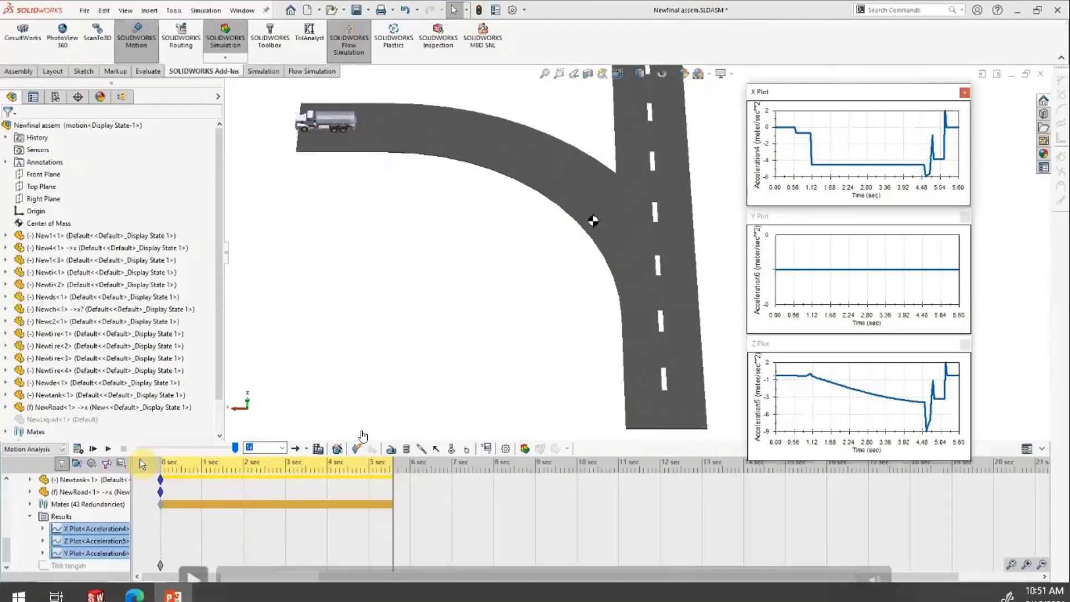
# - Export the Z acceleration plot data as a CSV file named Z acceleration in the New Calculation folder
pyautogui.click(192, 570)
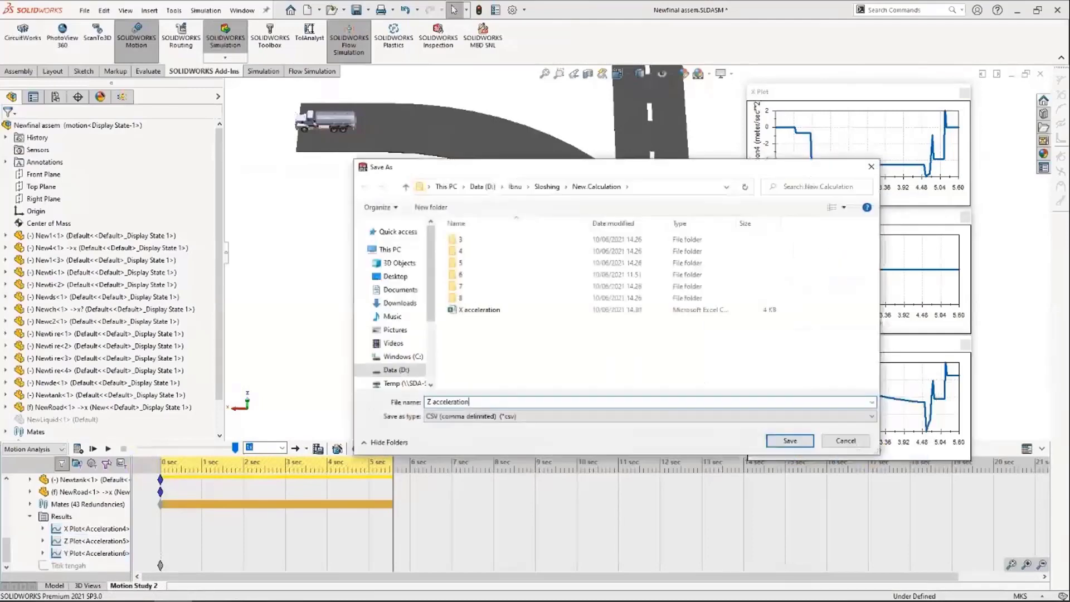
pyautogui.click(790, 440)
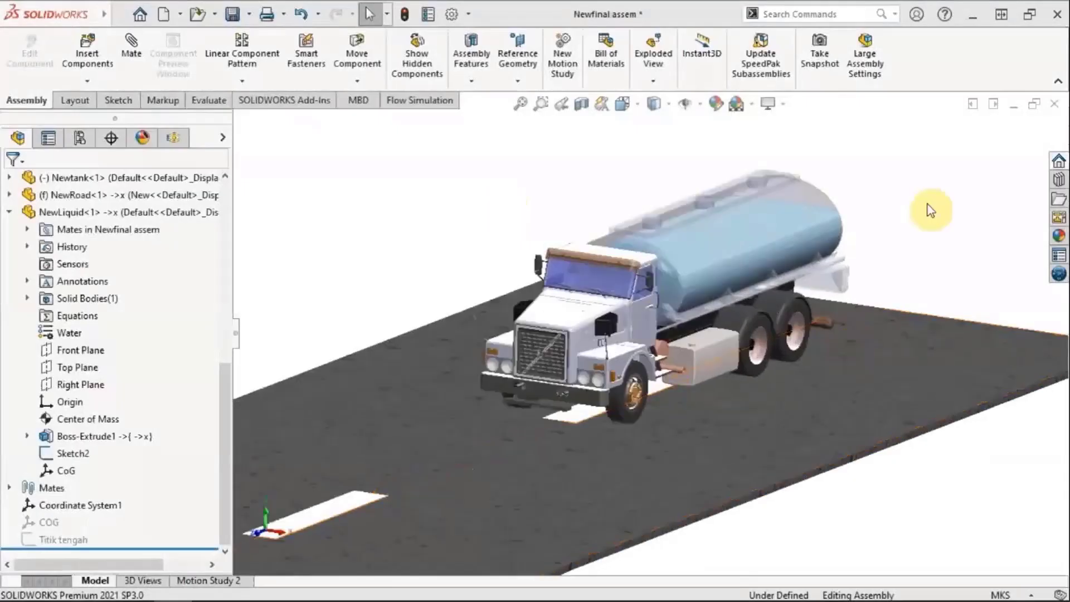
# - Check the assembly's configurations and bring up the Flow Simulation project Sloshing Tank Design 1 for the No device configuration
pyautogui.moveTo(930, 211)
pyautogui.mouseDown(button='middle')
pyautogui.moveTo(926, 167)
pyautogui.moveTo(931, 191)
pyautogui.mouseUp(button='middle')
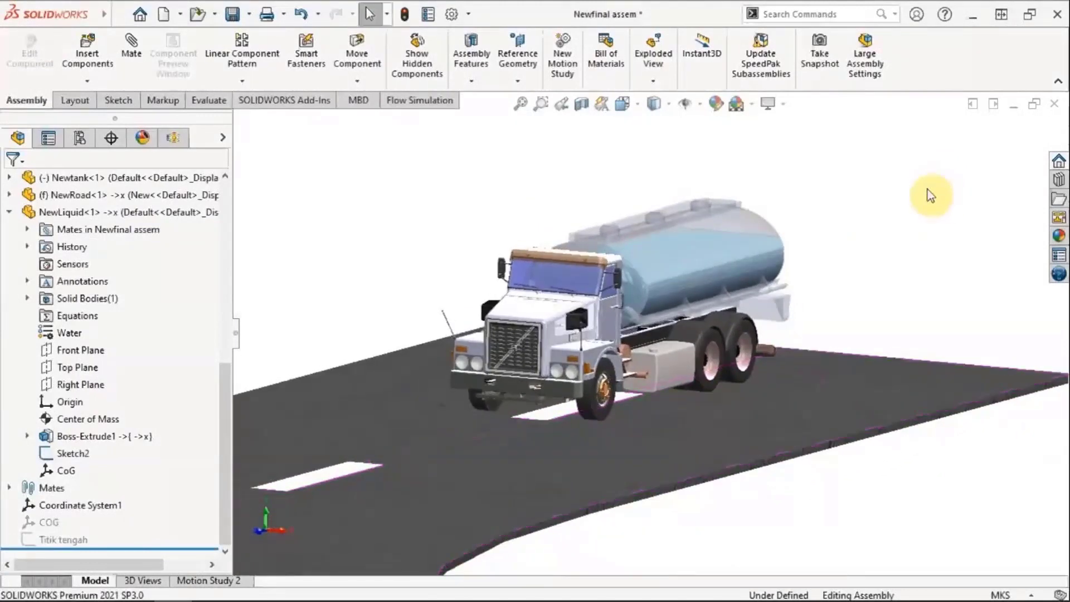
pyautogui.click(419, 102)
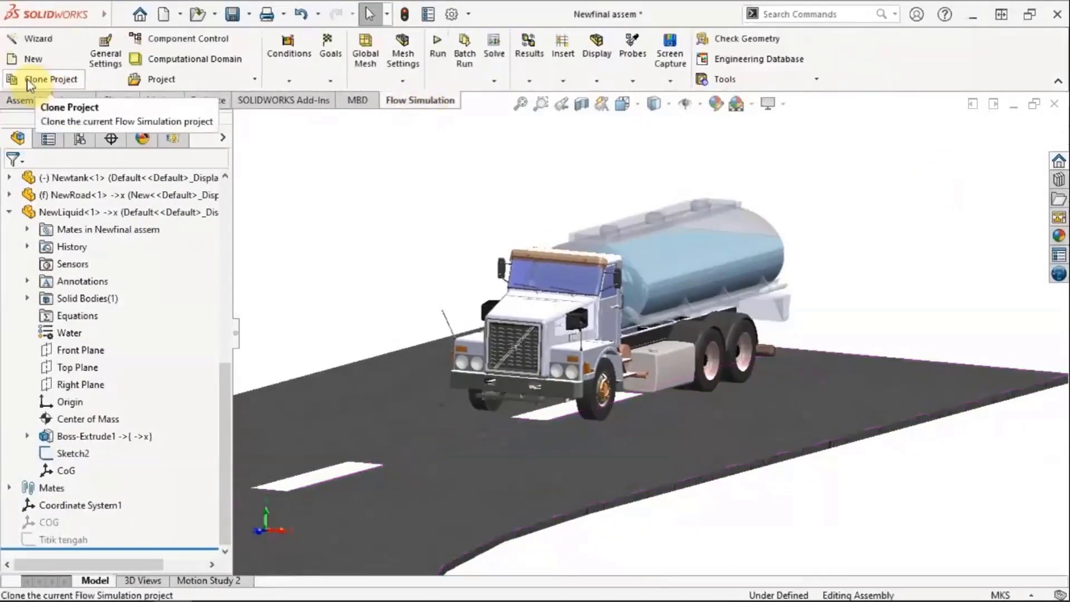
pyautogui.click(77, 149)
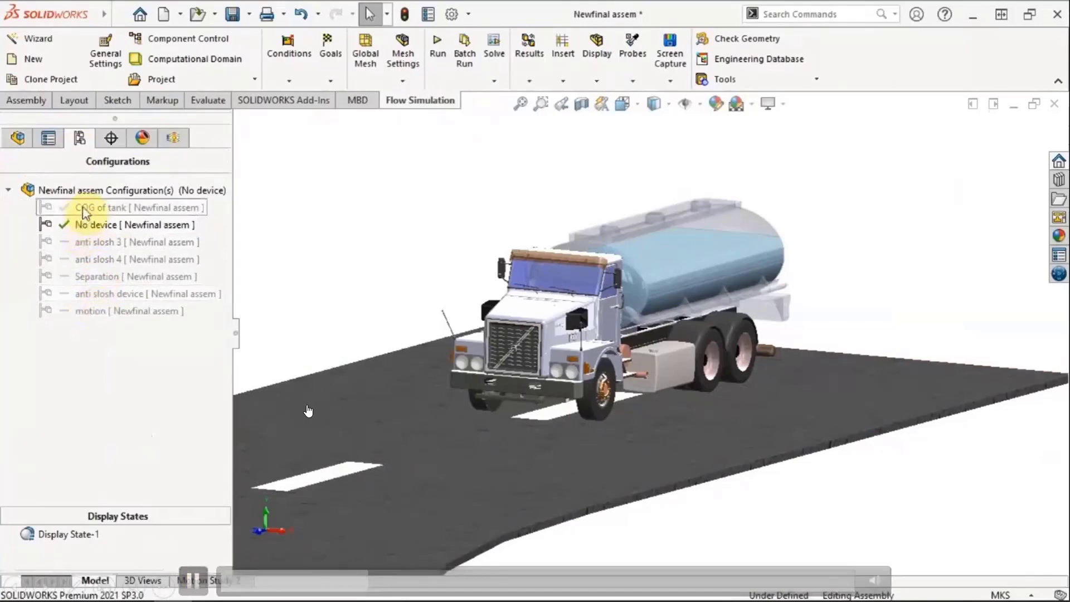
pyautogui.click(174, 139)
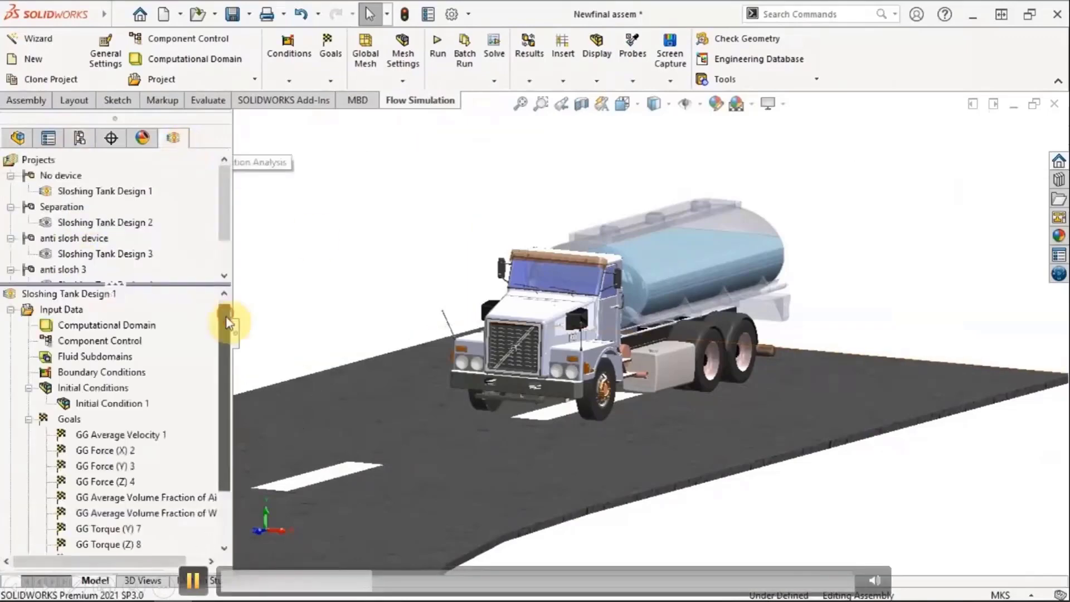
# - Examine the gravity components in the project's general settings, including the time-dependent acceleration tables for the X and Z components
pyautogui.click(105, 56)
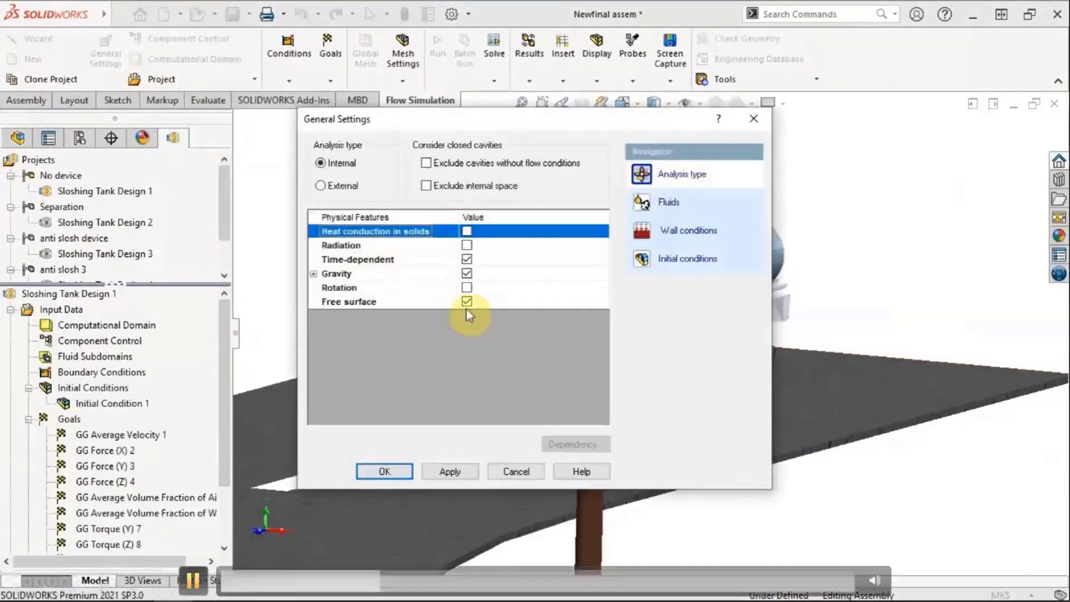
pyautogui.click(313, 275)
pyautogui.click(438, 228)
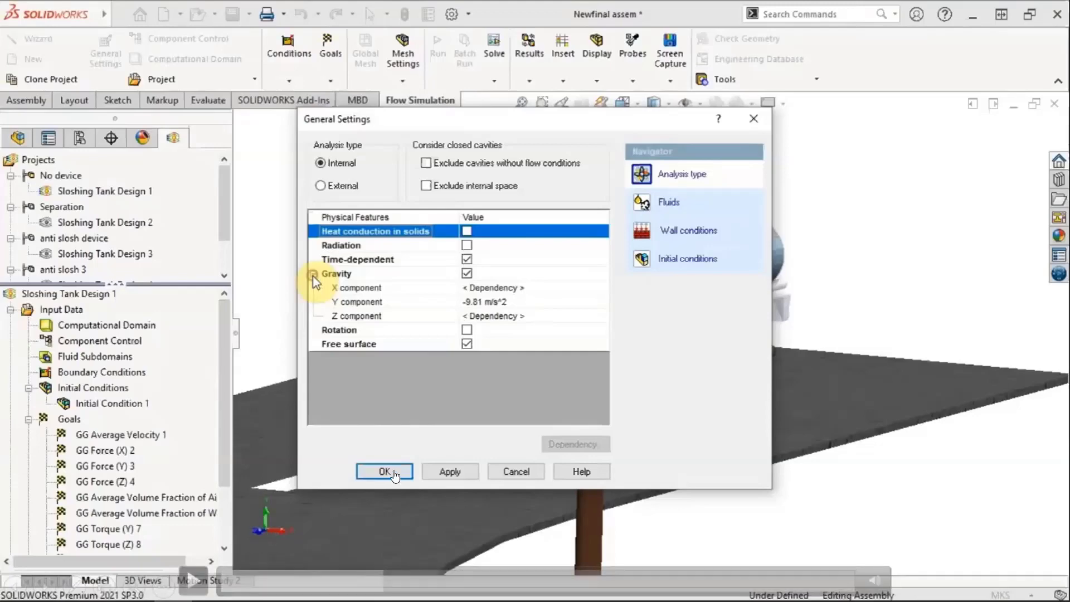
pyautogui.click(193, 581)
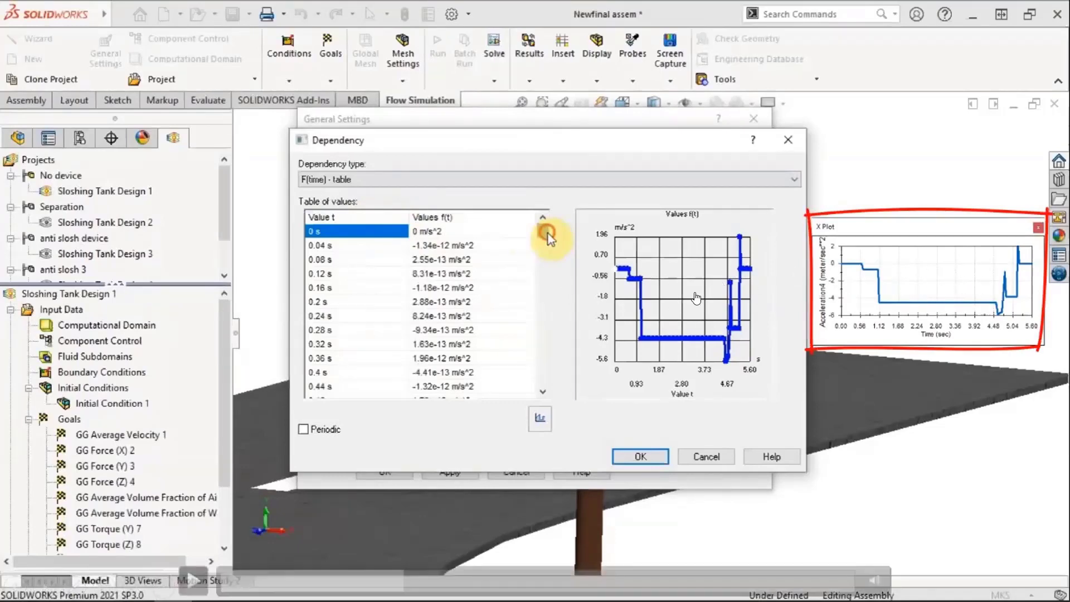
pyautogui.click(192, 580)
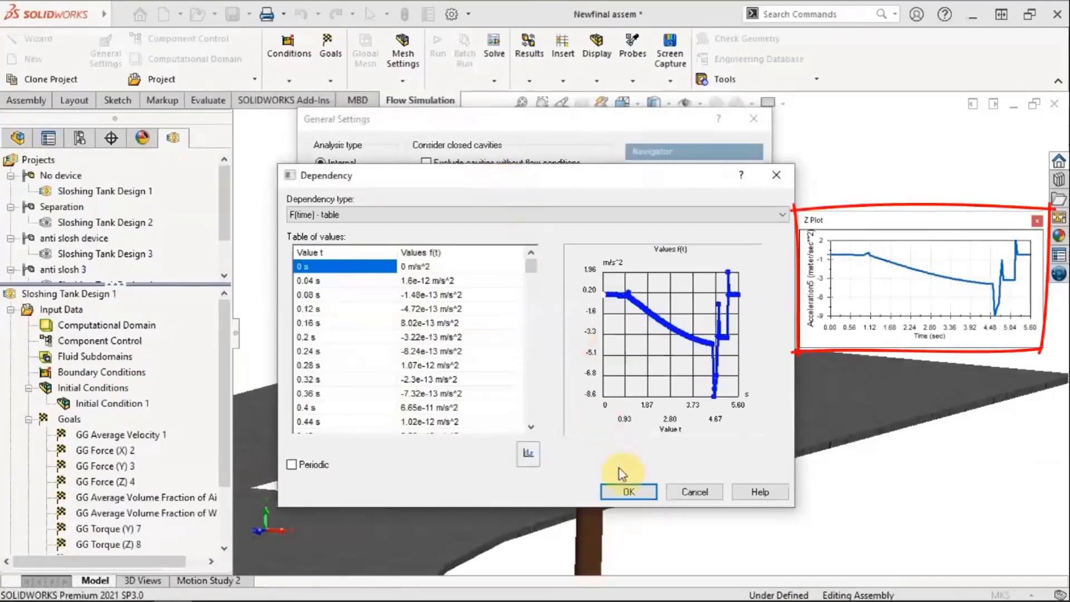
pyautogui.click(625, 492)
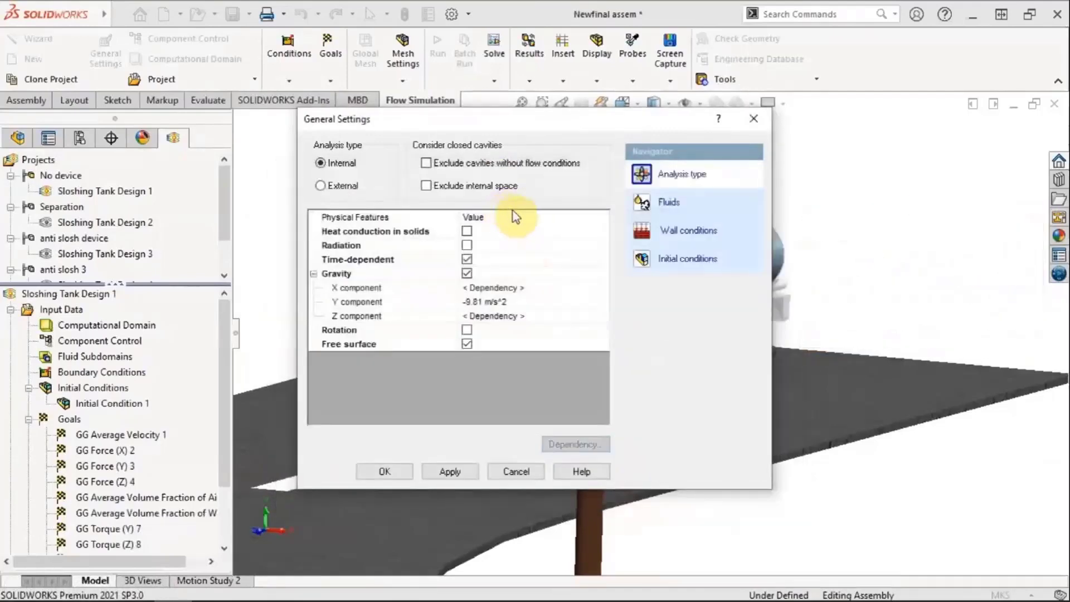
# - Examine the project fluids and the default wall conditions in the general settings
pyautogui.click(690, 208)
pyautogui.click(193, 580)
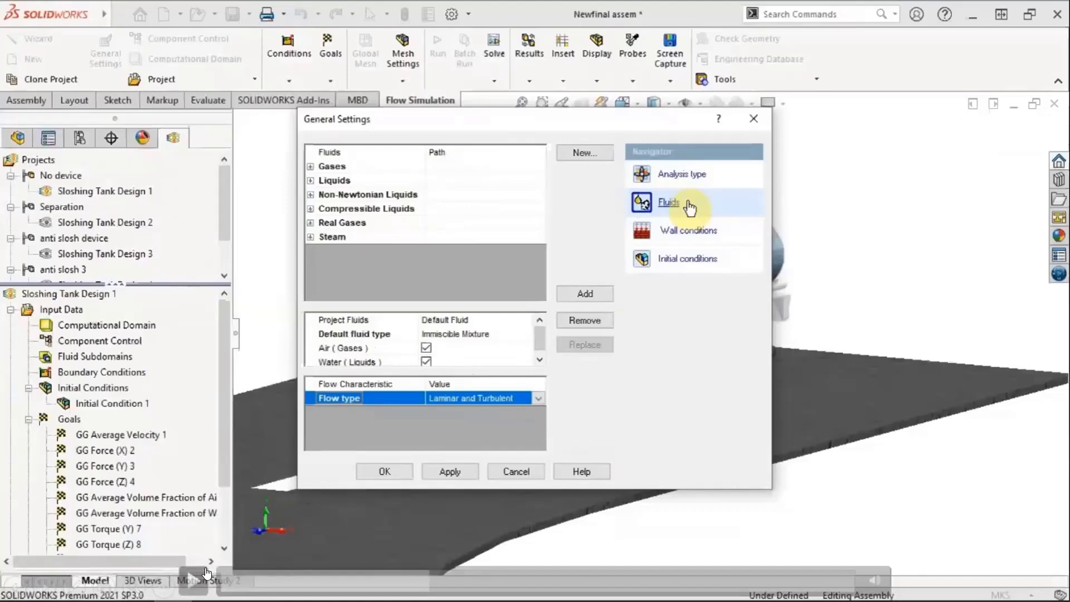
pyautogui.click(192, 580)
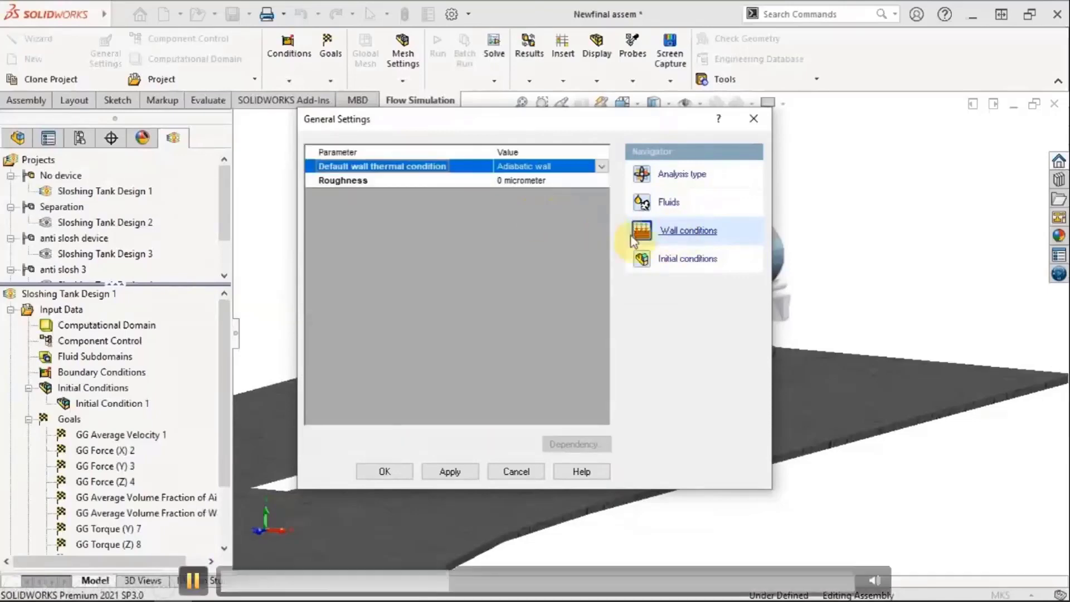
# - Examine the default initial conditions in the general settings, including the initial fluid under Concentrations
pyautogui.click(695, 262)
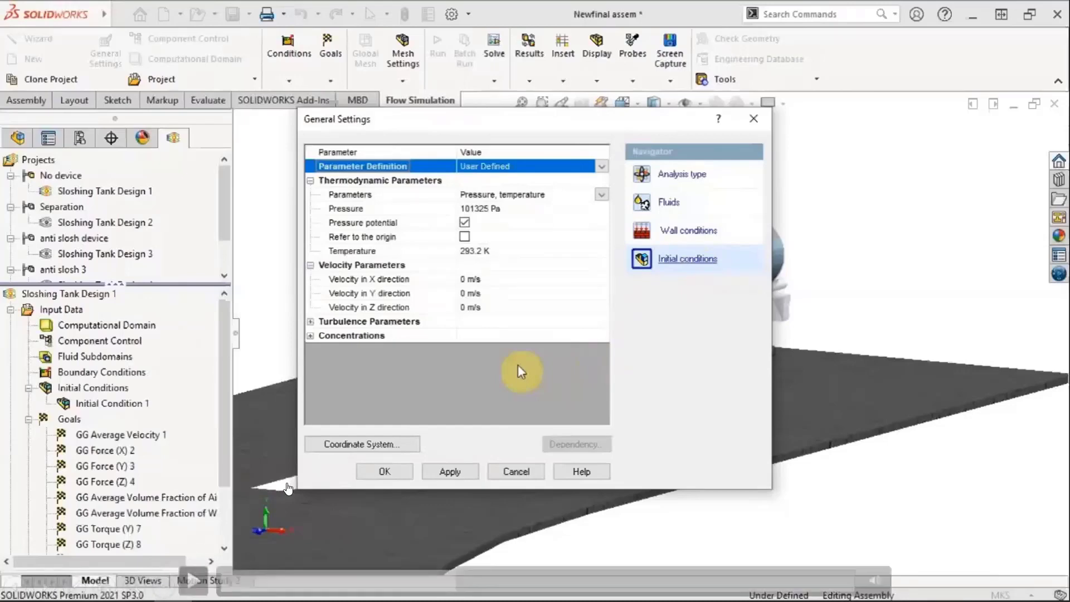
pyautogui.click(202, 578)
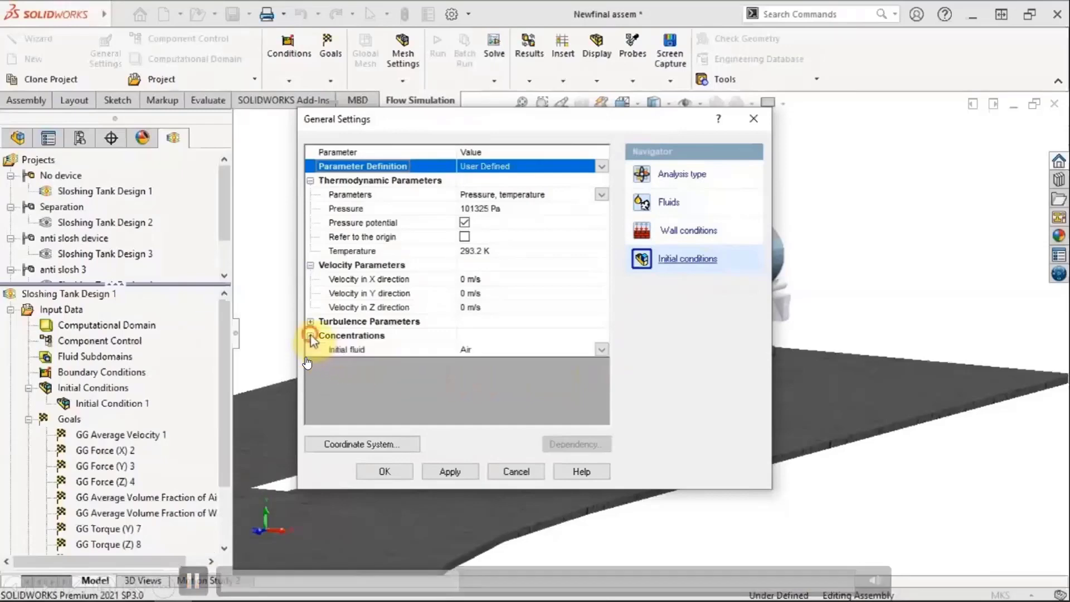
pyautogui.press('space')
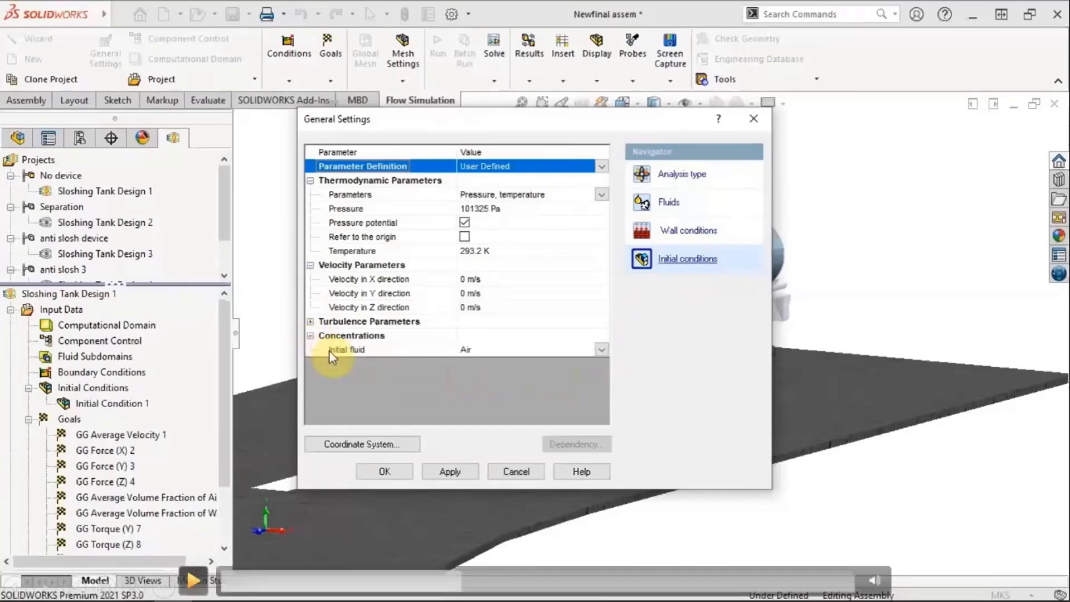
# - Open Component Control and check which assembly components are enabled for the flow analysis
pyautogui.press('space')
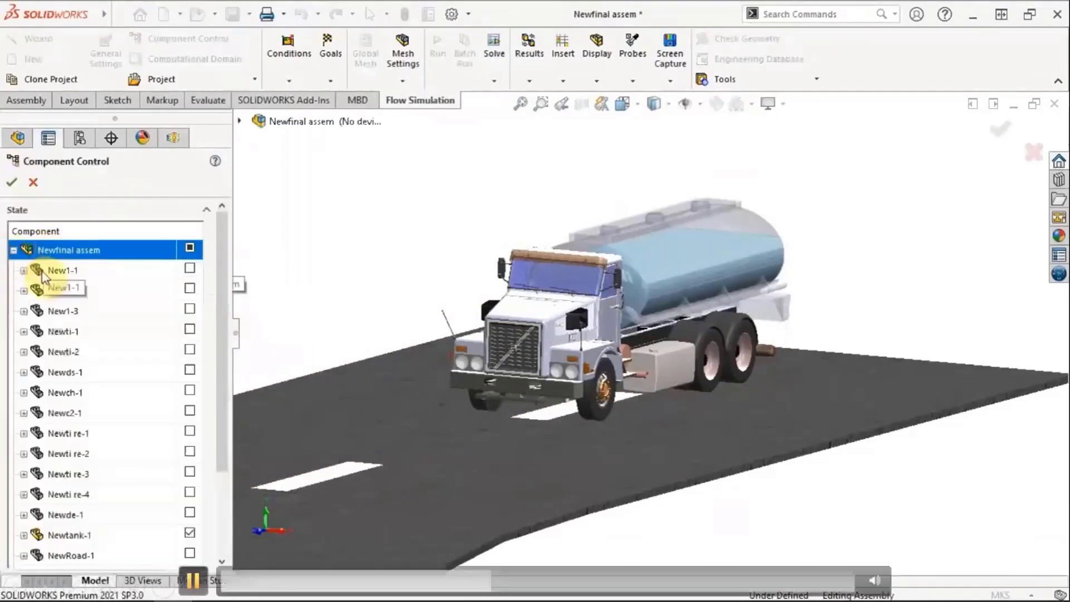
pyautogui.click(192, 580)
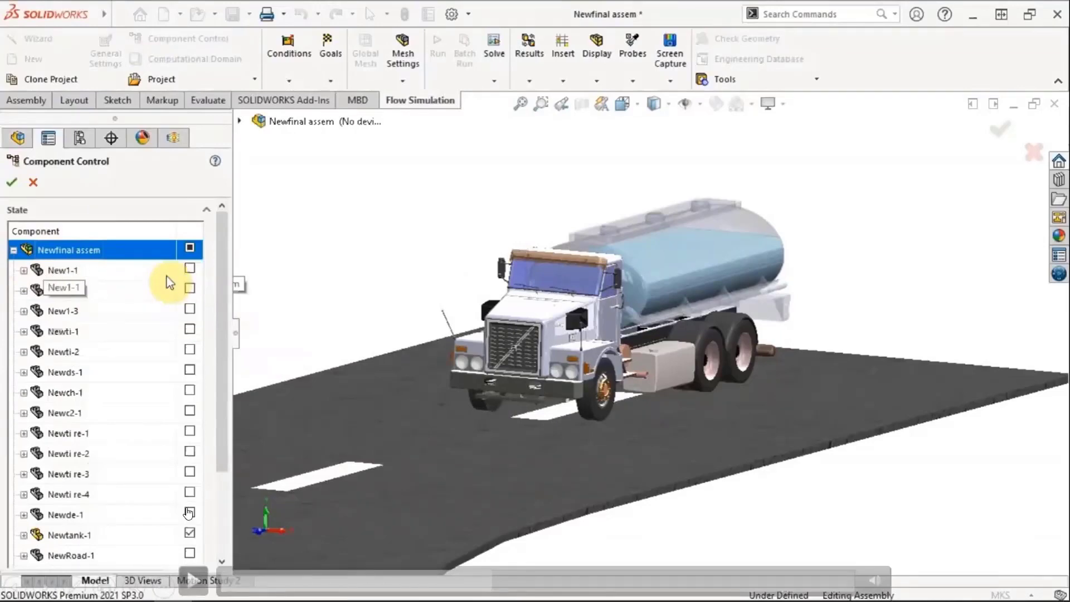
pyautogui.click(192, 580)
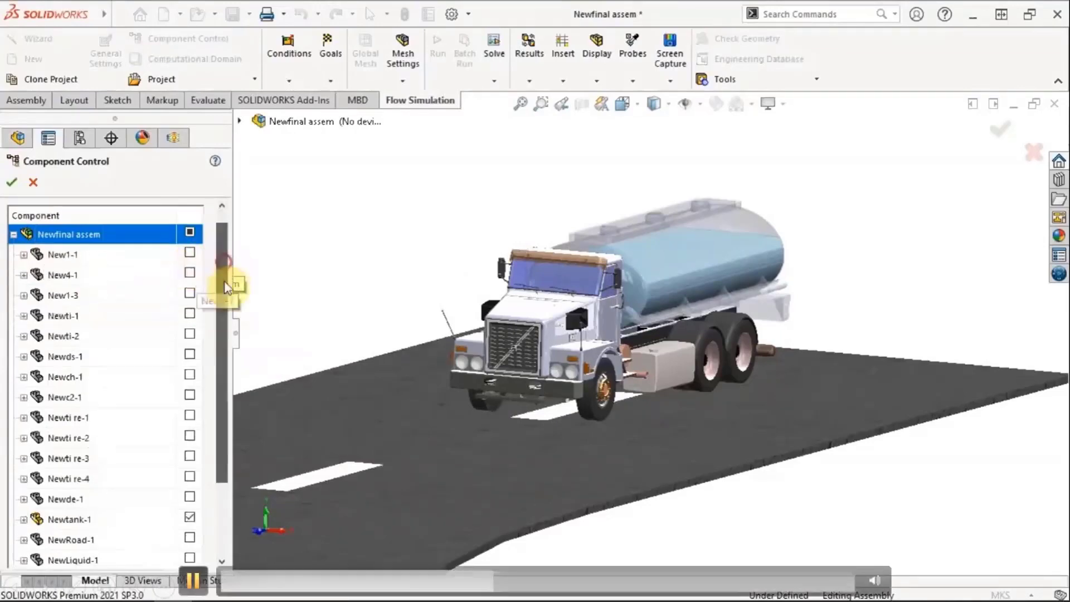
pyautogui.click(192, 581)
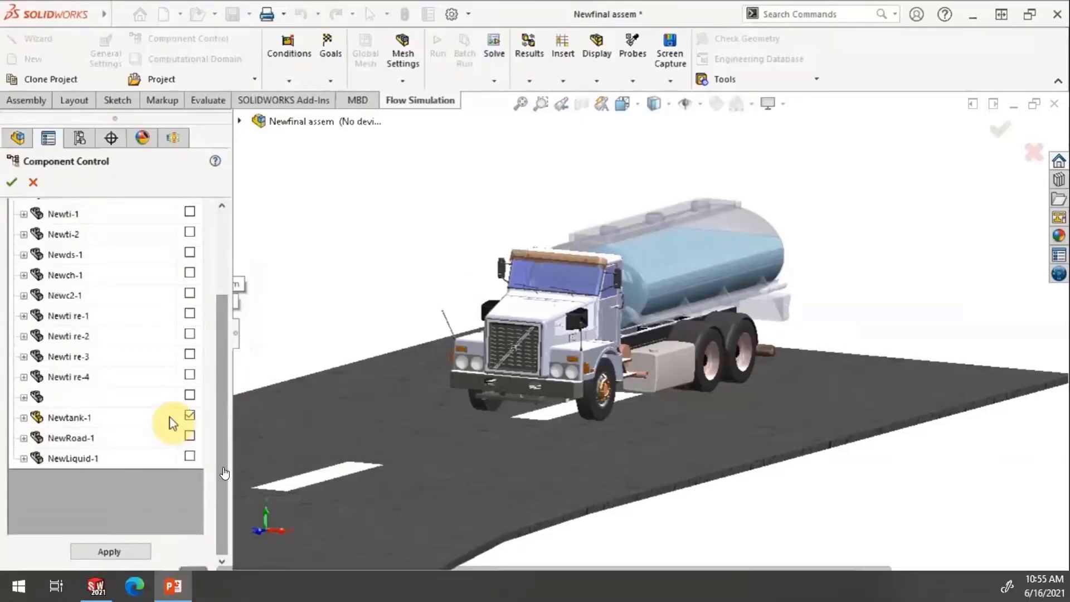
# - Open Initial Condition 1 on the NewLiquid body and examine its flow, thermodynamic and substance concentration parameters
pyautogui.click(193, 580)
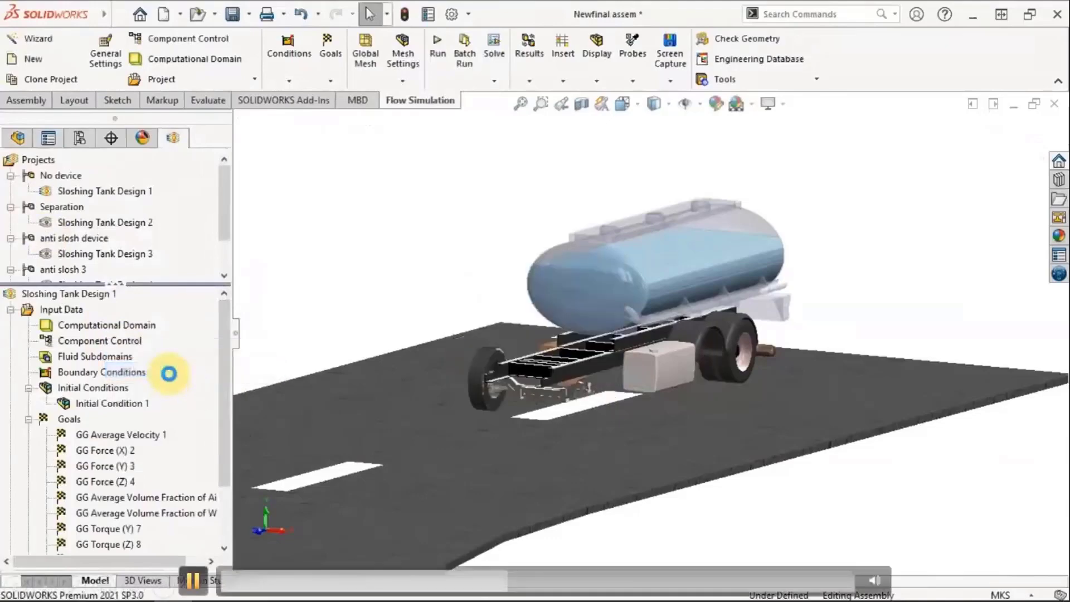
pyautogui.press('space')
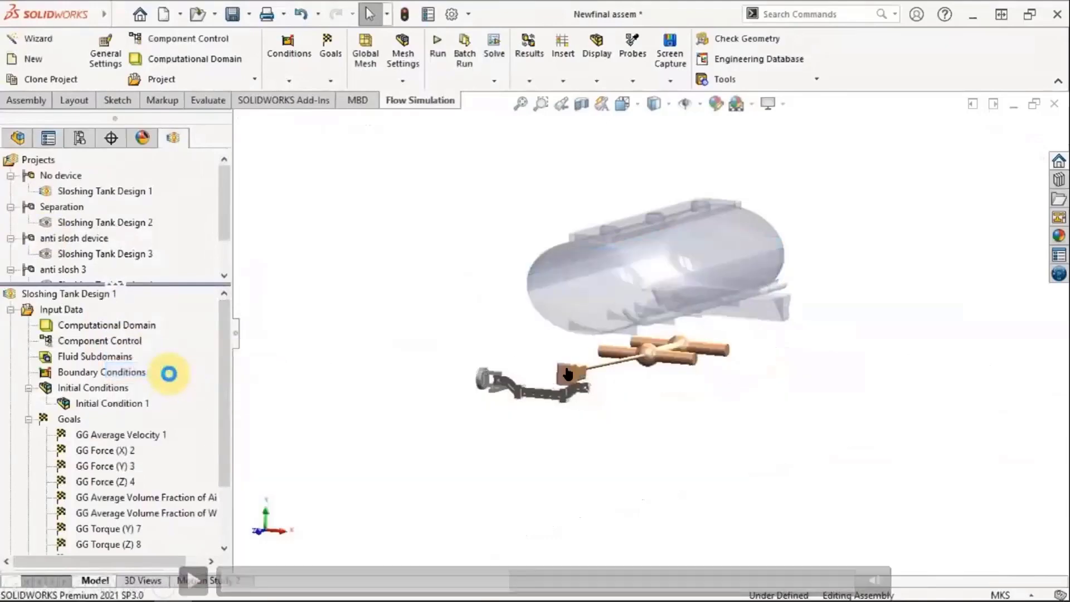
pyautogui.click(193, 580)
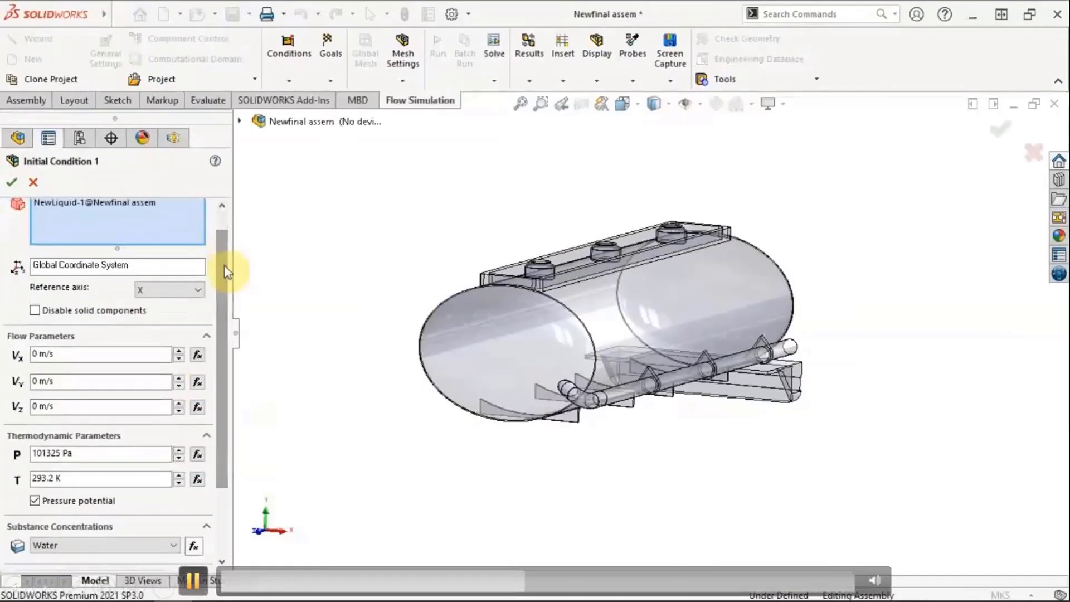
pyautogui.click(193, 580)
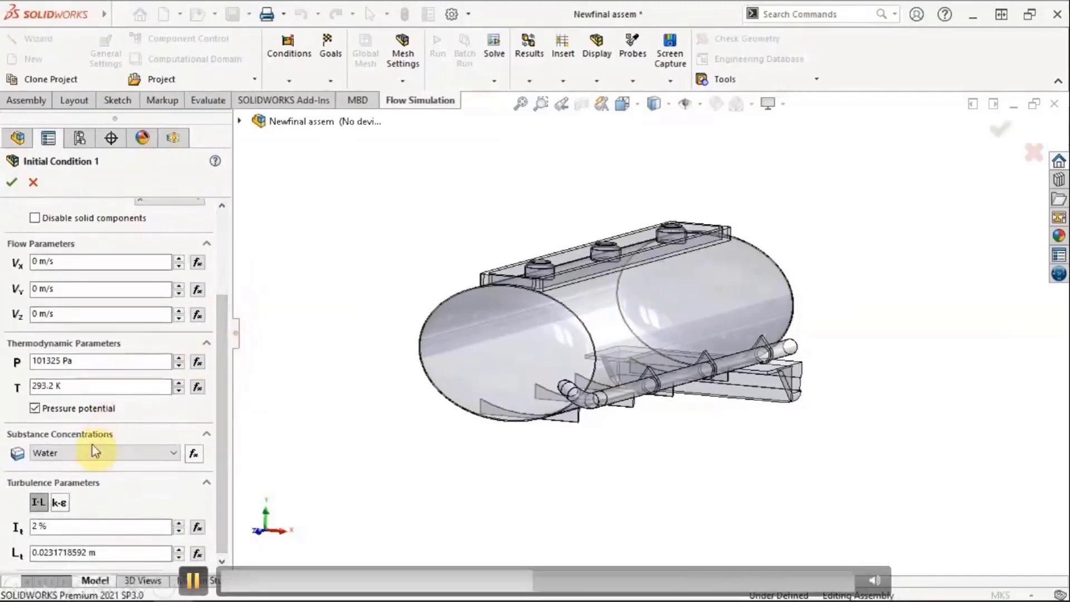
# - Close Initial Condition 1 and review the goals and mesh entries defined for Sloshing Tank Design 1
pyautogui.press('space')
pyautogui.press('space')
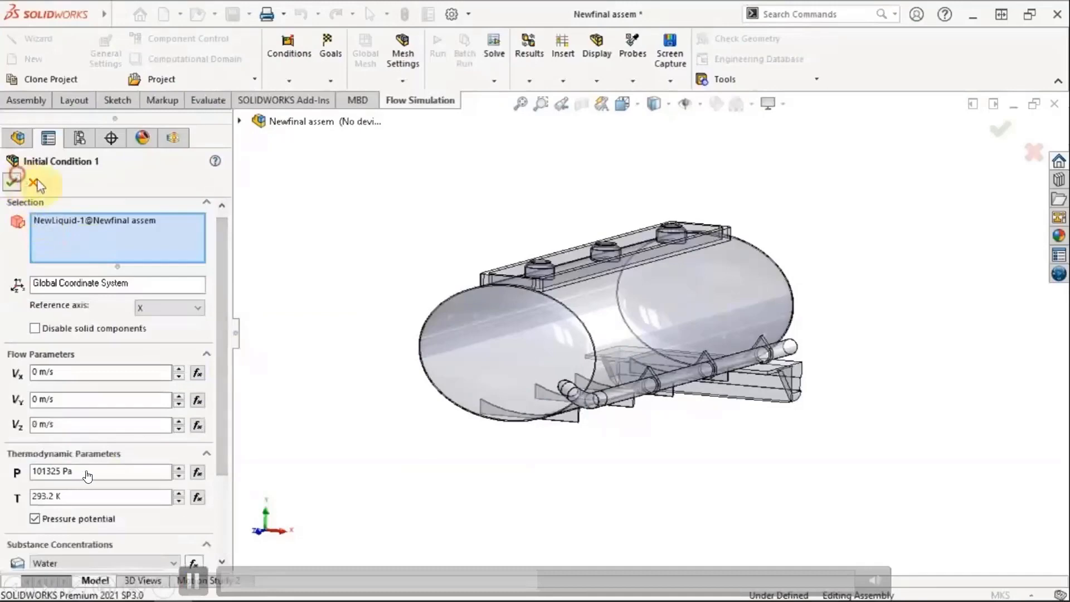
pyautogui.click(195, 579)
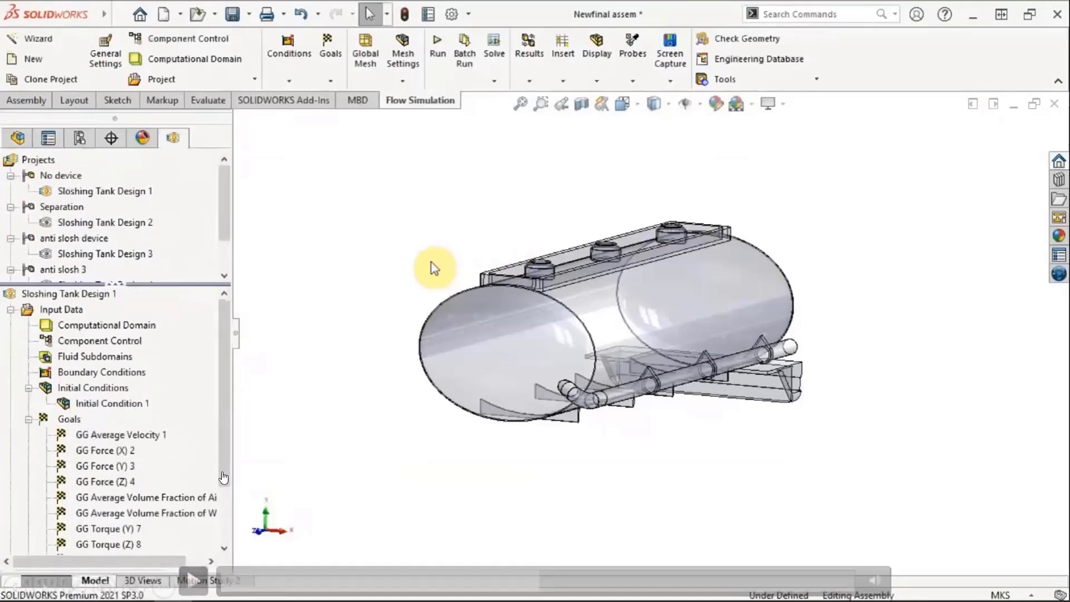
pyautogui.click(195, 578)
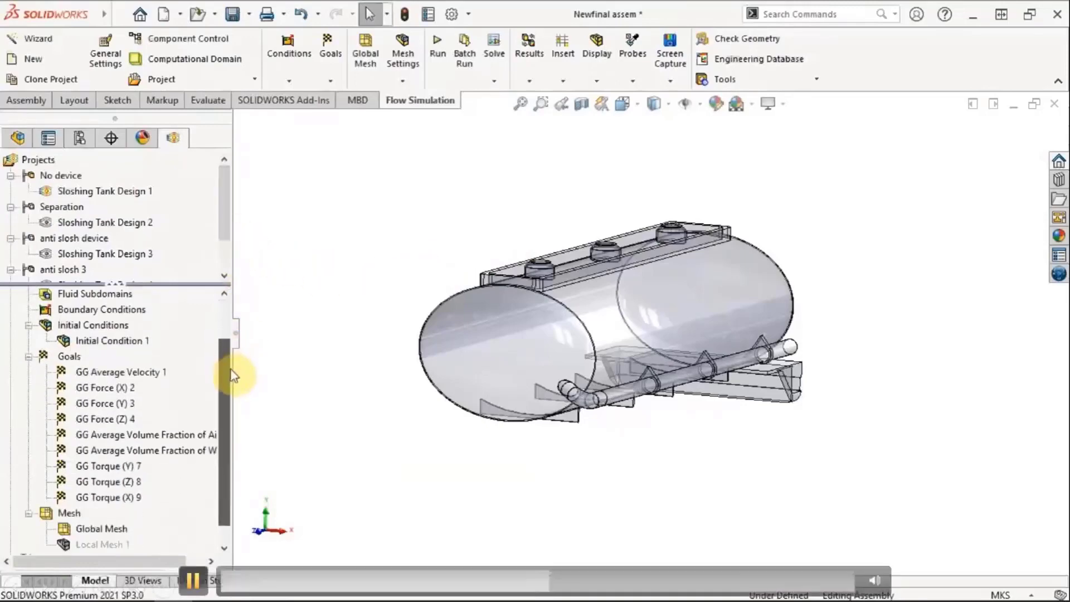
pyautogui.click(194, 581)
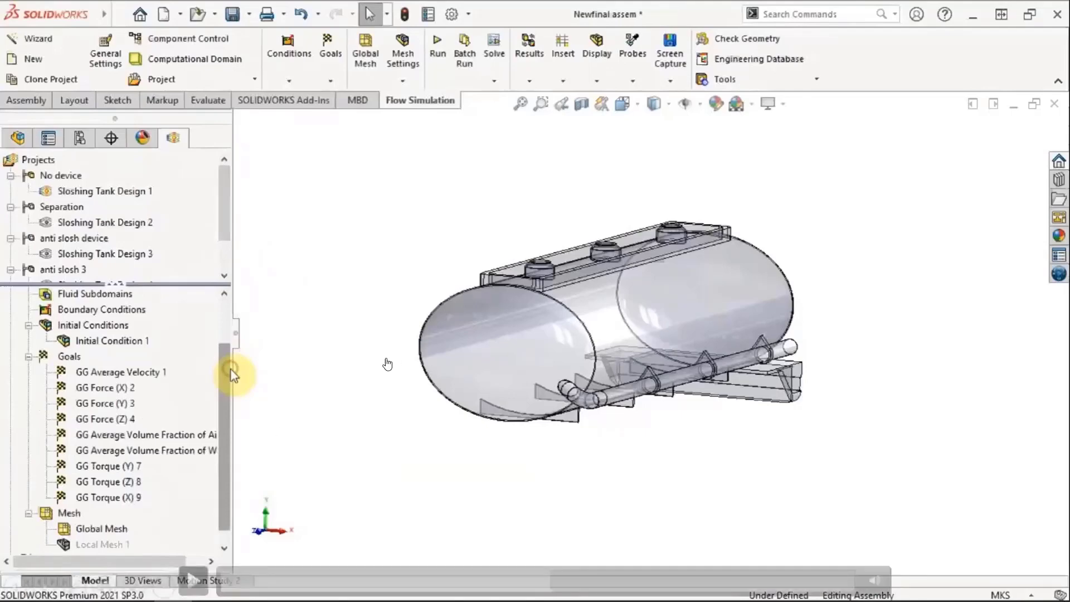
# - Examine the finish conditions, goals criteria and saving settings in the calculation control options
pyautogui.click(191, 579)
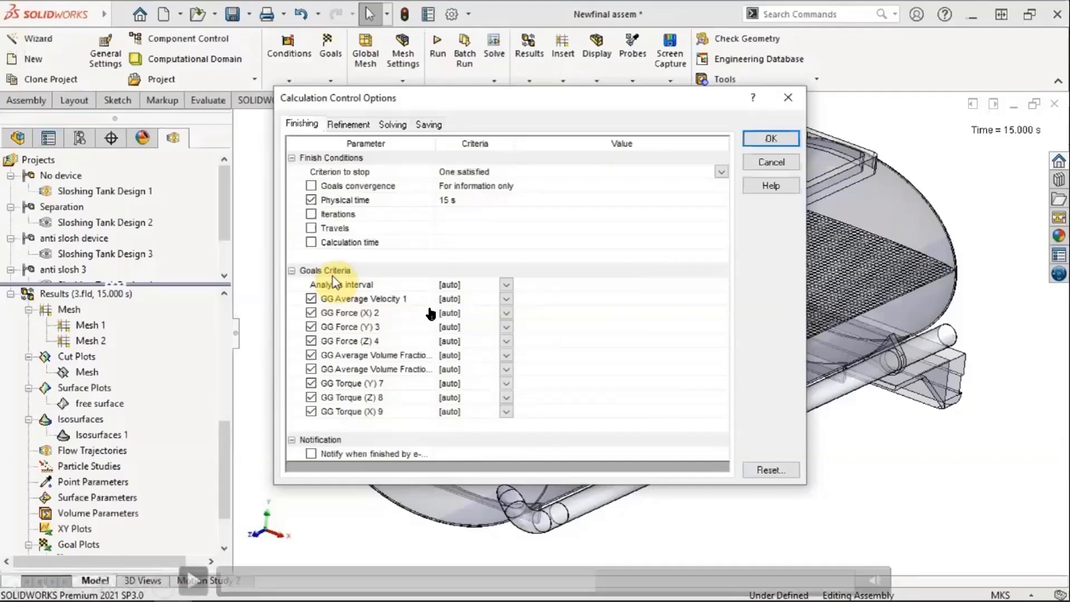
pyautogui.click(190, 577)
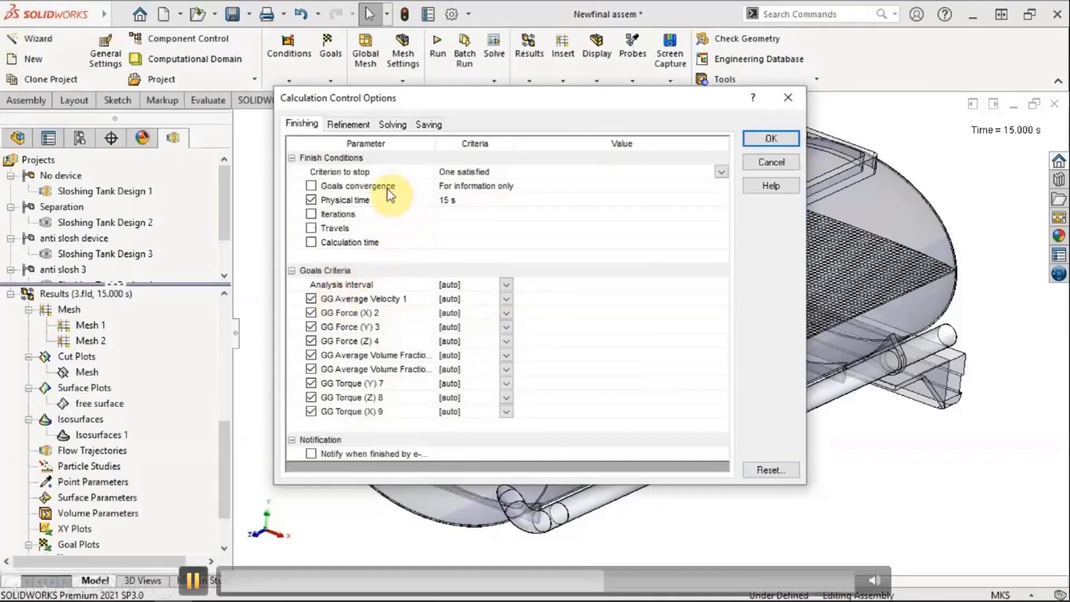
pyautogui.click(427, 125)
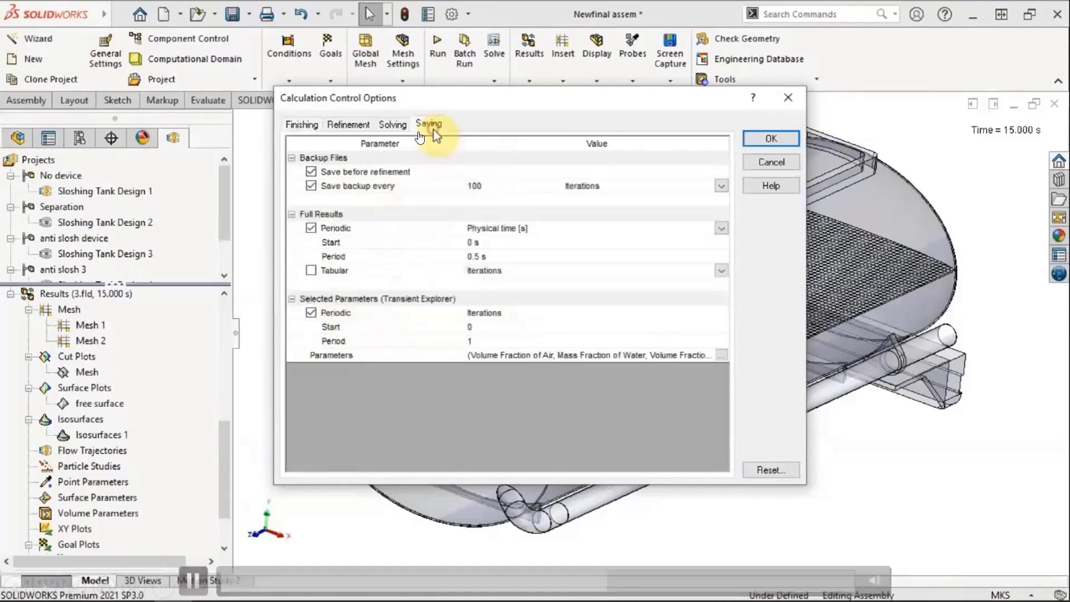
pyautogui.click(192, 579)
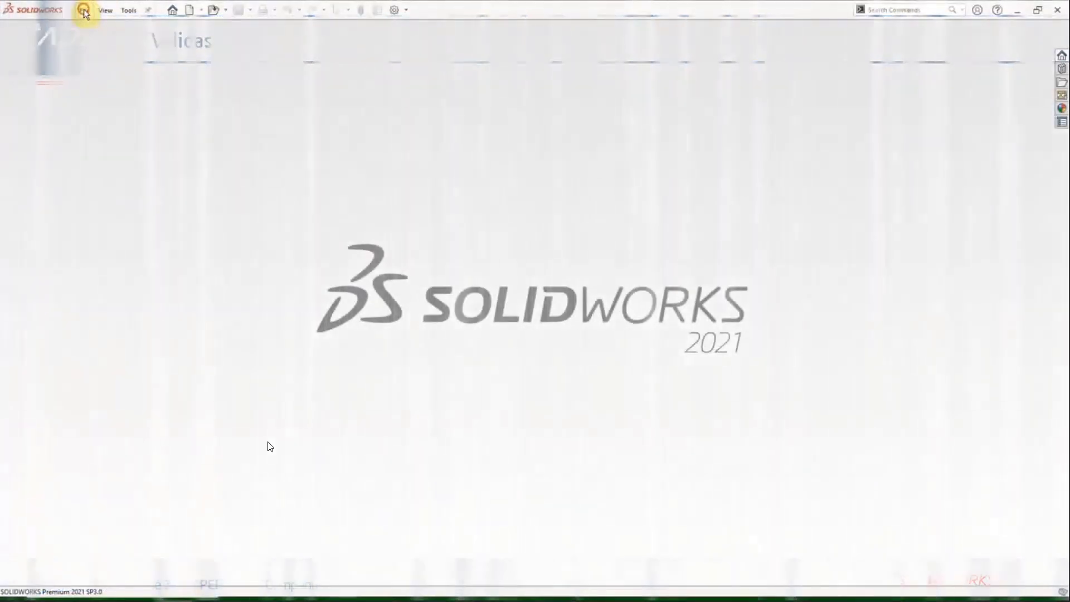
# - Inspect the mesh plots through the tank, recheck the saving settings in the calculation control options and close them
pyautogui.click(84, 10)
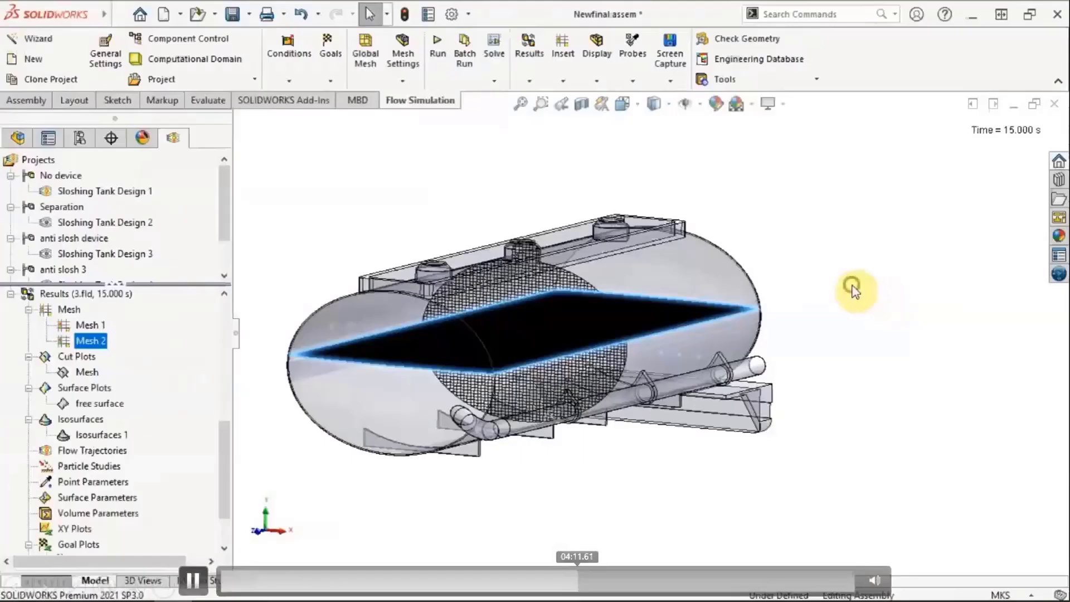
pyautogui.moveTo(847, 286); pyautogui.dragTo(867, 385, button='middle')
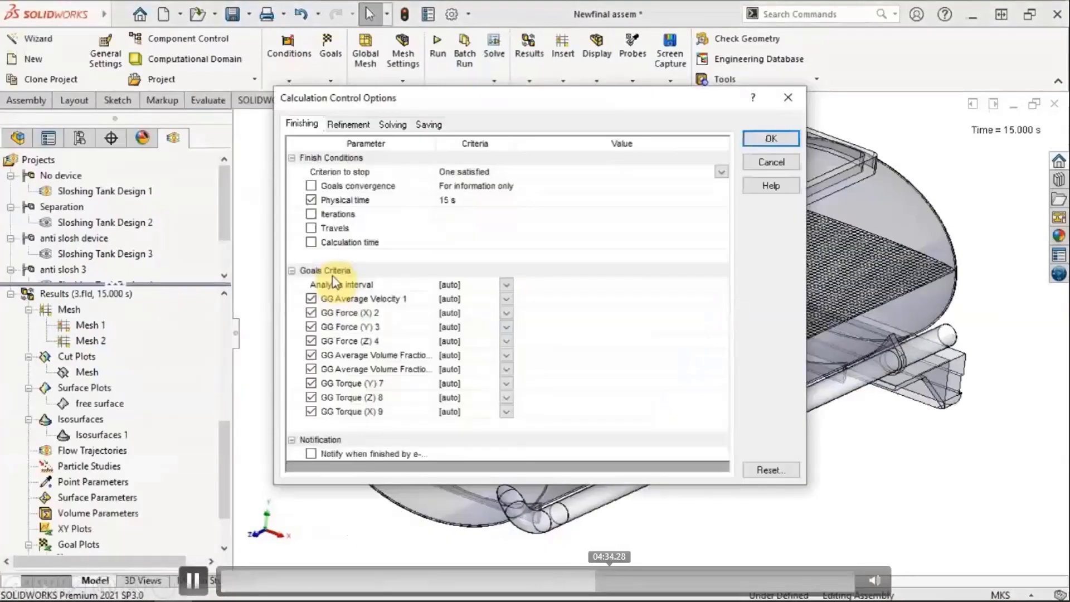
pyautogui.click(429, 124)
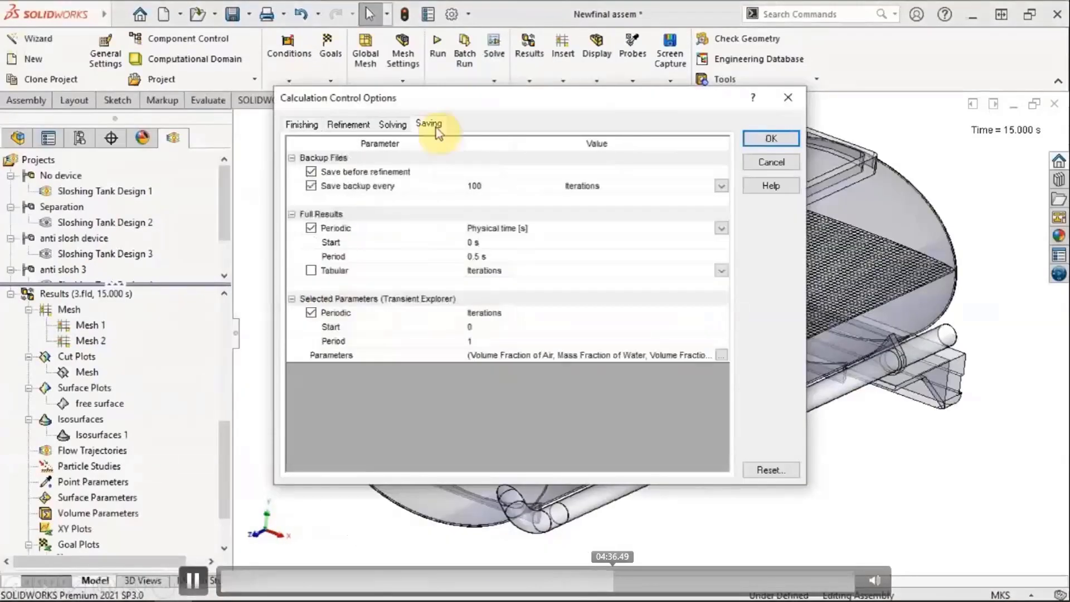
pyautogui.click(754, 142)
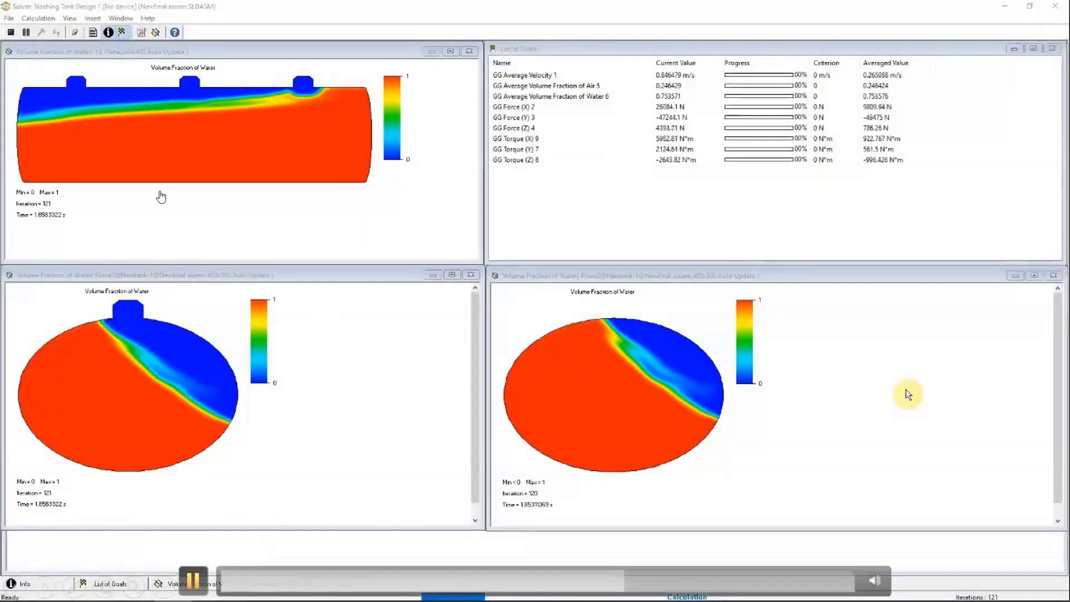
# - Add Goal plot 1 with all the goals to the solver monitor and enlarge its window
pyautogui.click(161, 197)
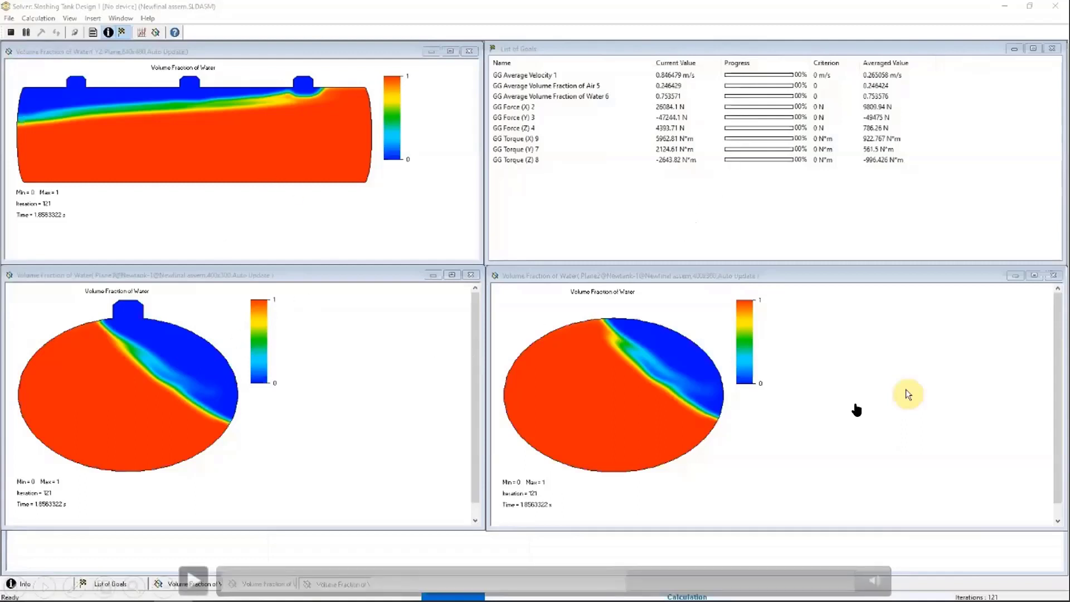
pyautogui.click(194, 578)
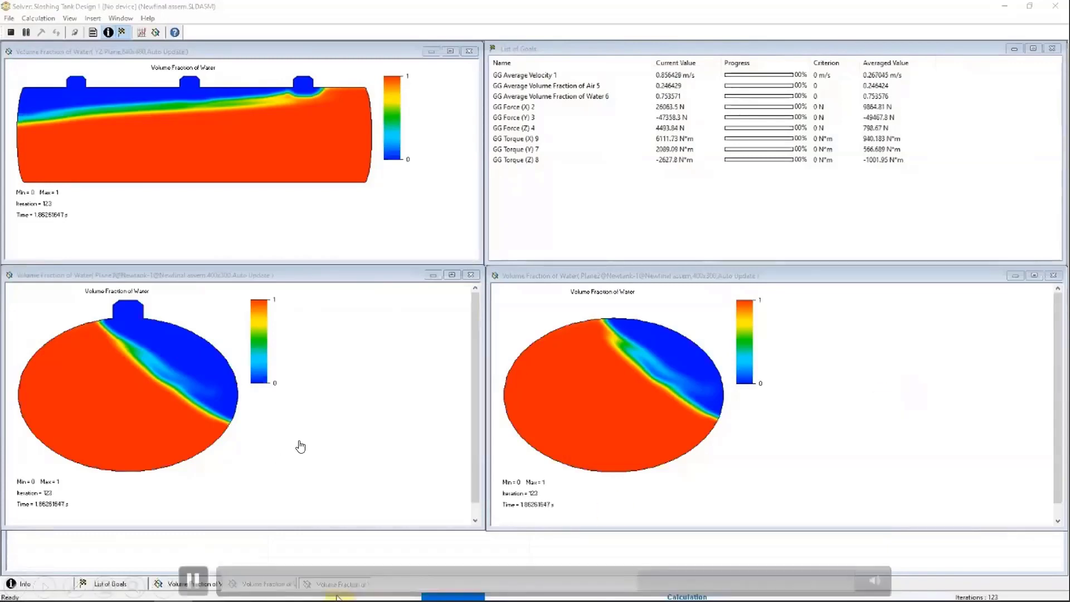
pyautogui.click(143, 34)
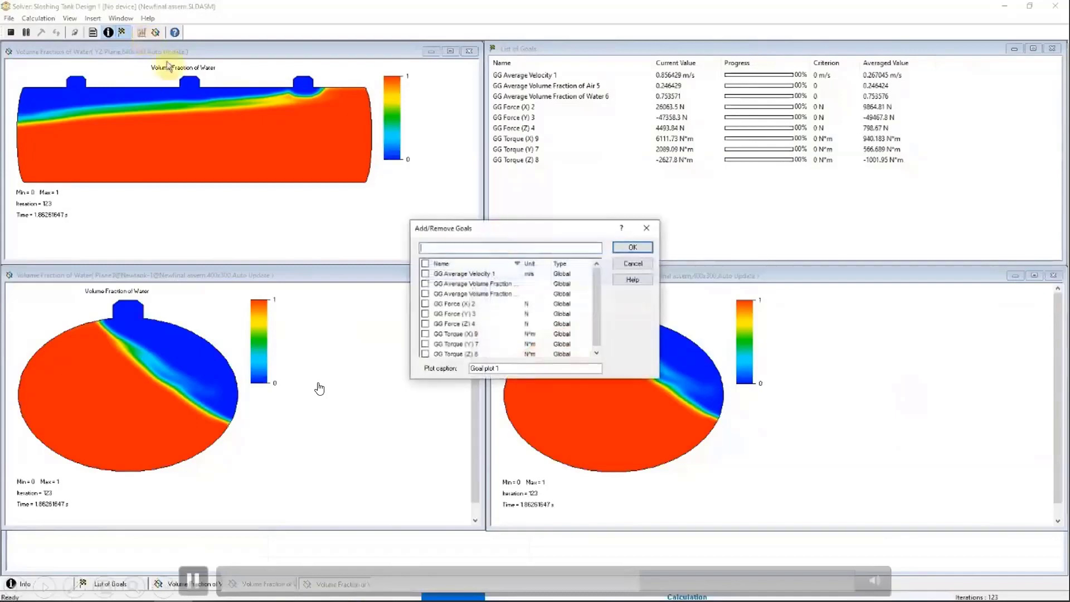
pyautogui.click(424, 265)
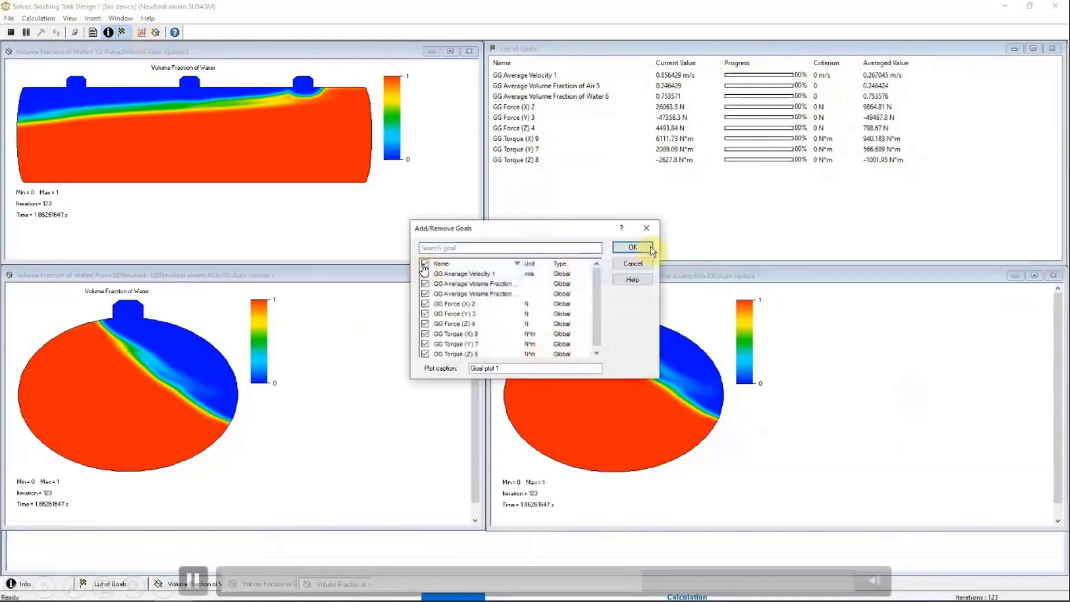
pyautogui.click(645, 247)
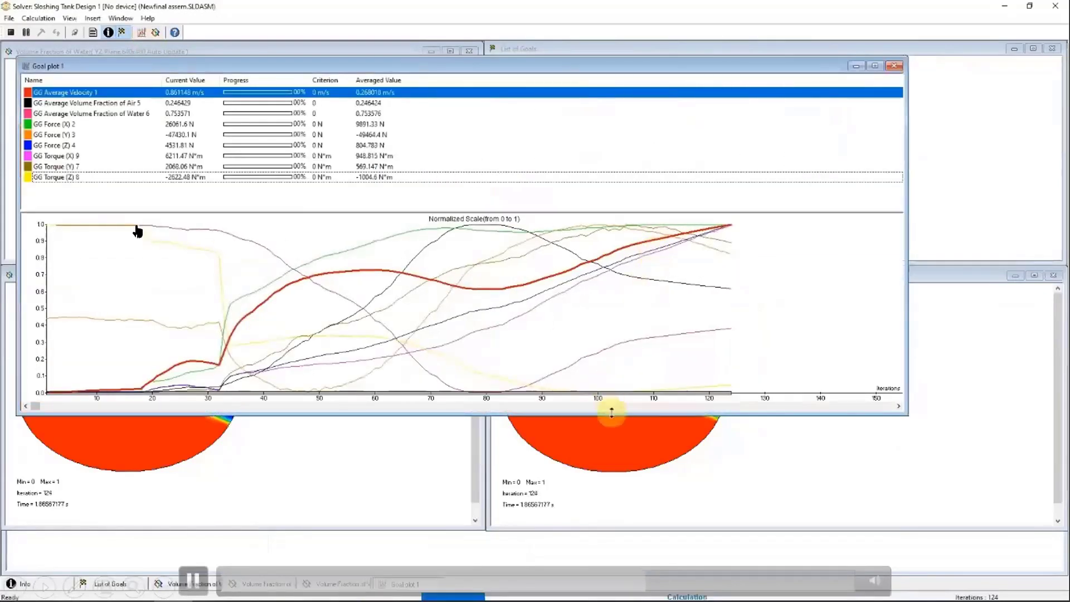
pyautogui.moveTo(622, 429); pyautogui.dragTo(611, 567)
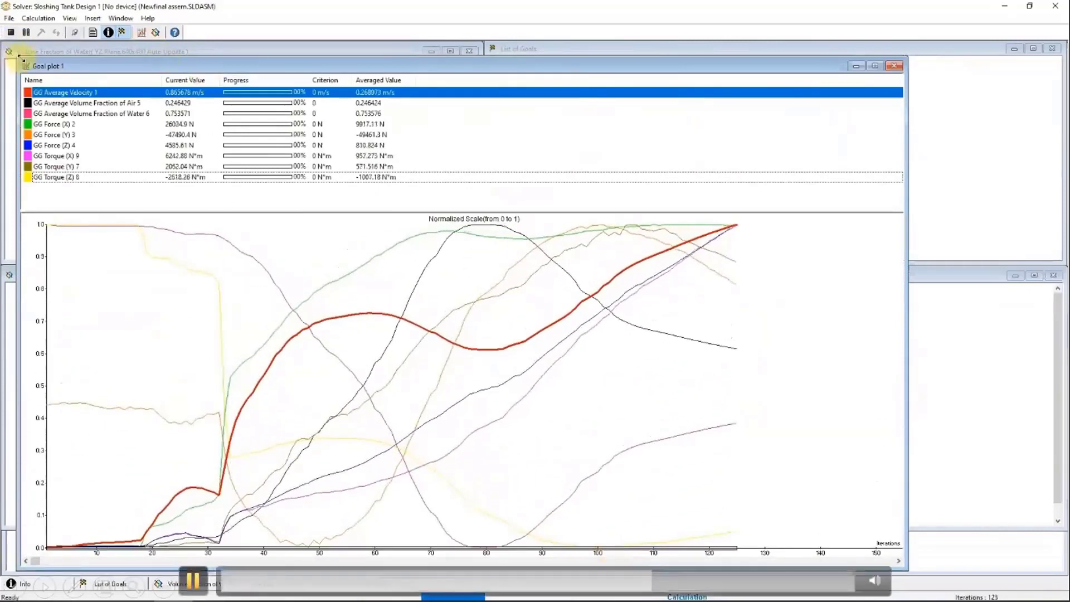
pyautogui.moveTo(21, 54); pyautogui.dragTo(6, 41)
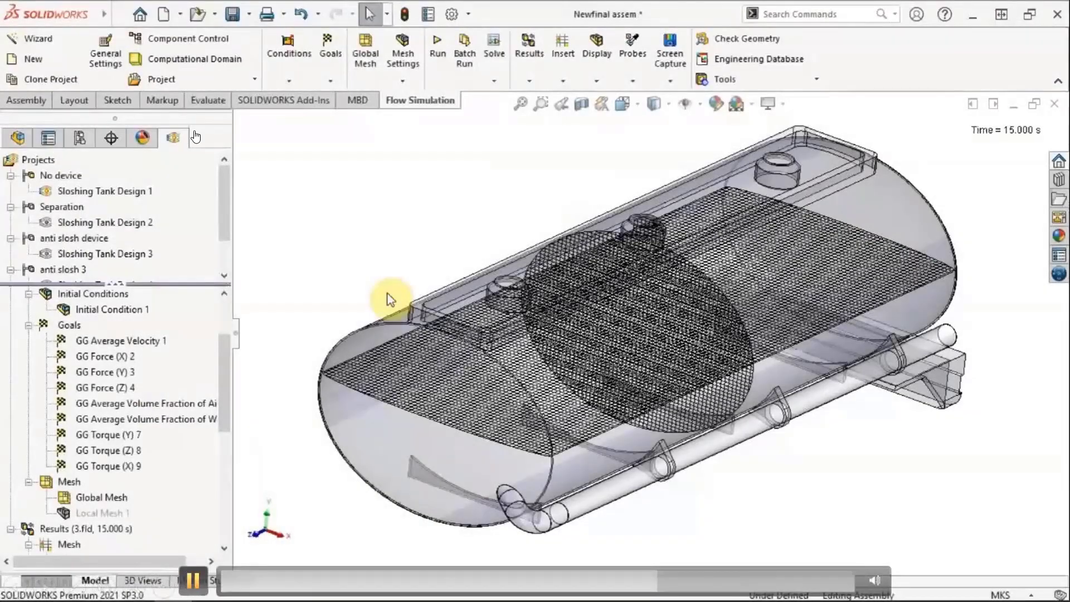
pyautogui.click(195, 133)
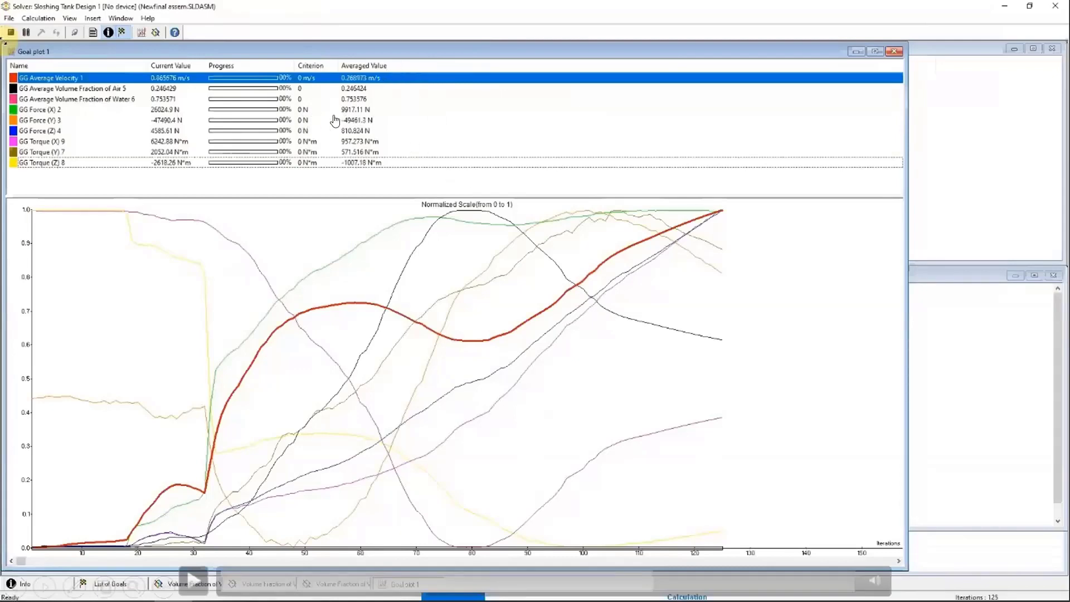
pyautogui.click(194, 577)
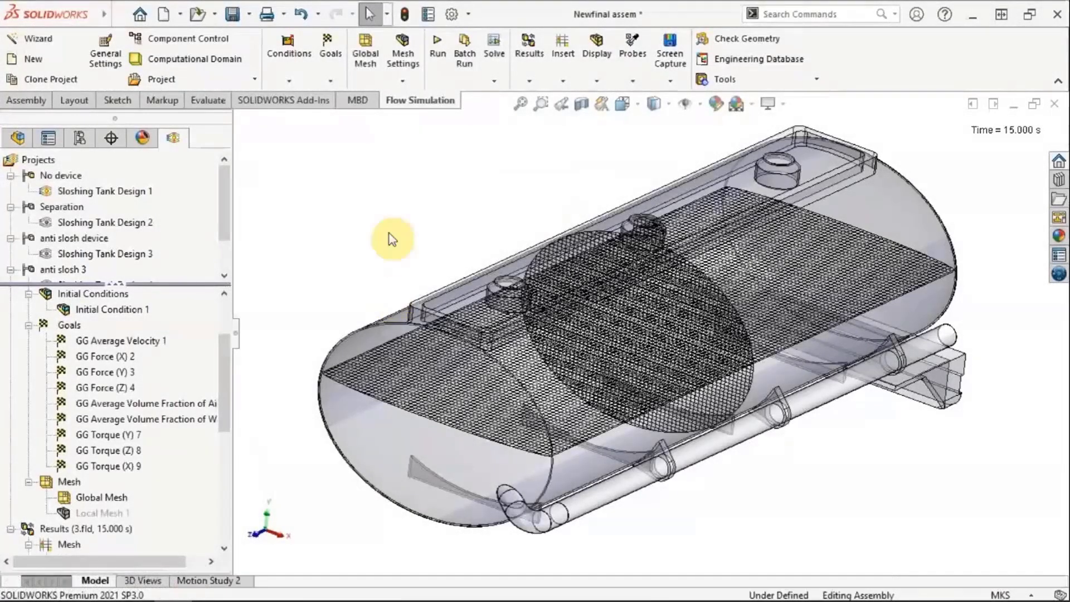
# - Hide the Mesh 1 and Mesh 2 plots and show the free surface plot of the water in the tank
pyautogui.moveTo(229, 365); pyautogui.dragTo(232, 422)
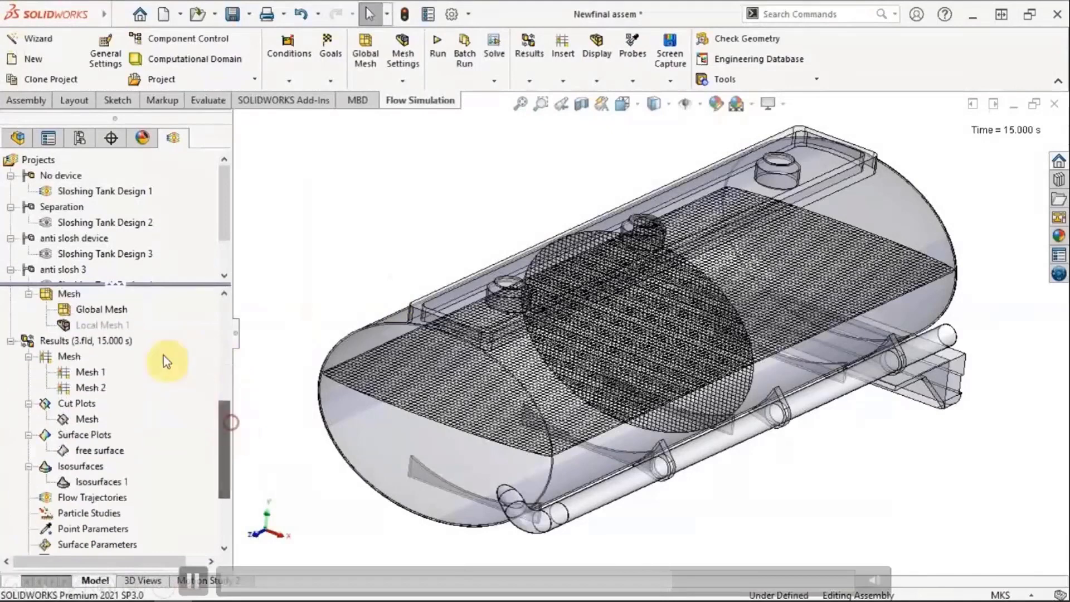
pyautogui.rightClick(87, 387)
pyautogui.click(120, 413)
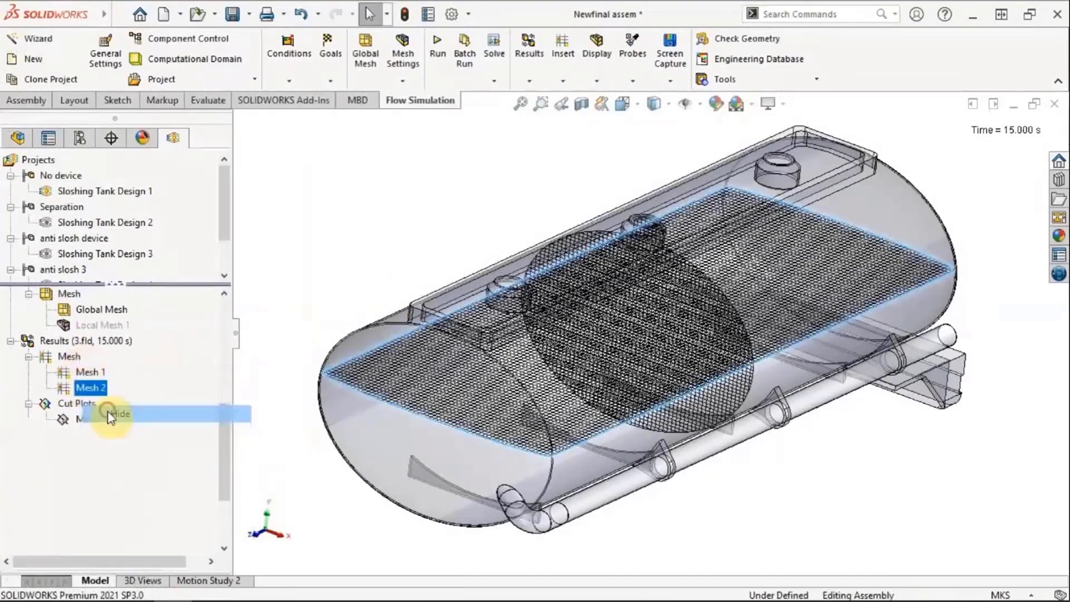
pyautogui.rightClick(87, 372)
pyautogui.click(106, 398)
pyautogui.rightClick(85, 450)
pyautogui.click(134, 291)
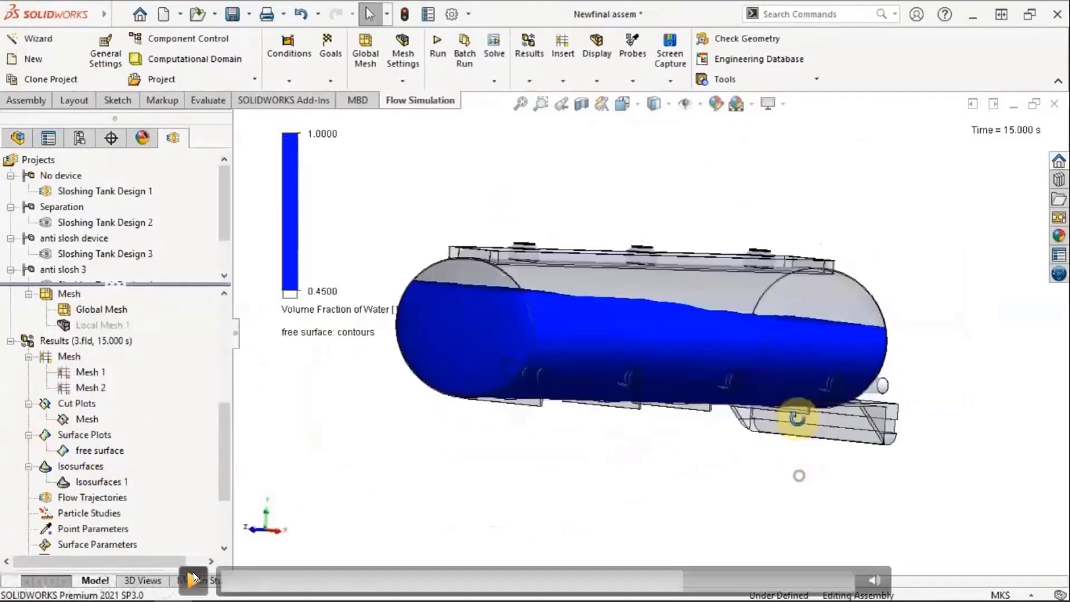
# - Play the Transient Explorer animation of the free surface from 0 to 15 s and observe the sloshing from different angles
pyautogui.click(192, 577)
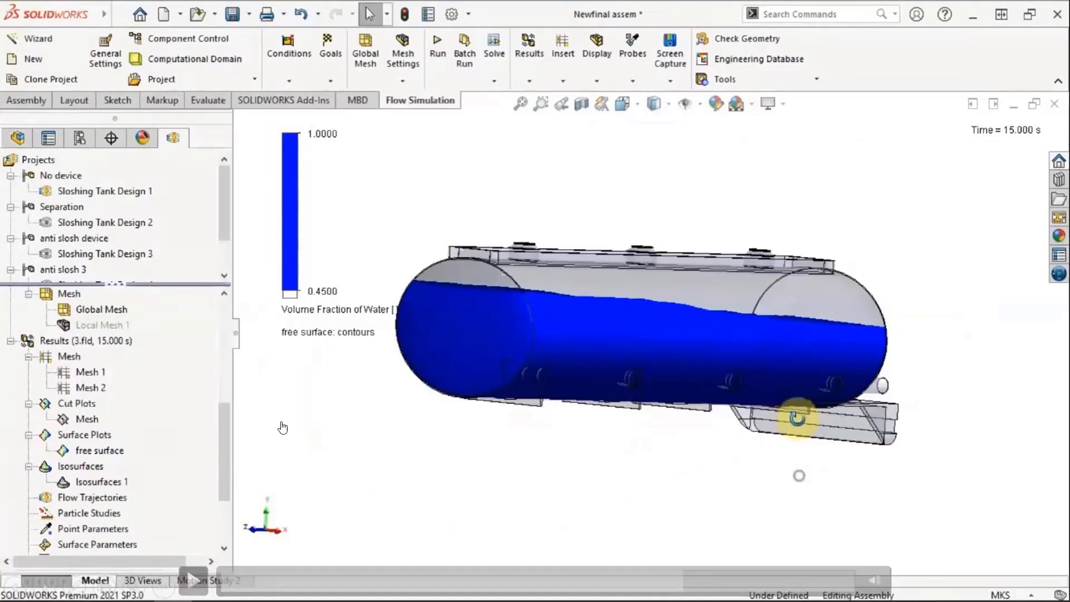
pyautogui.click(201, 577)
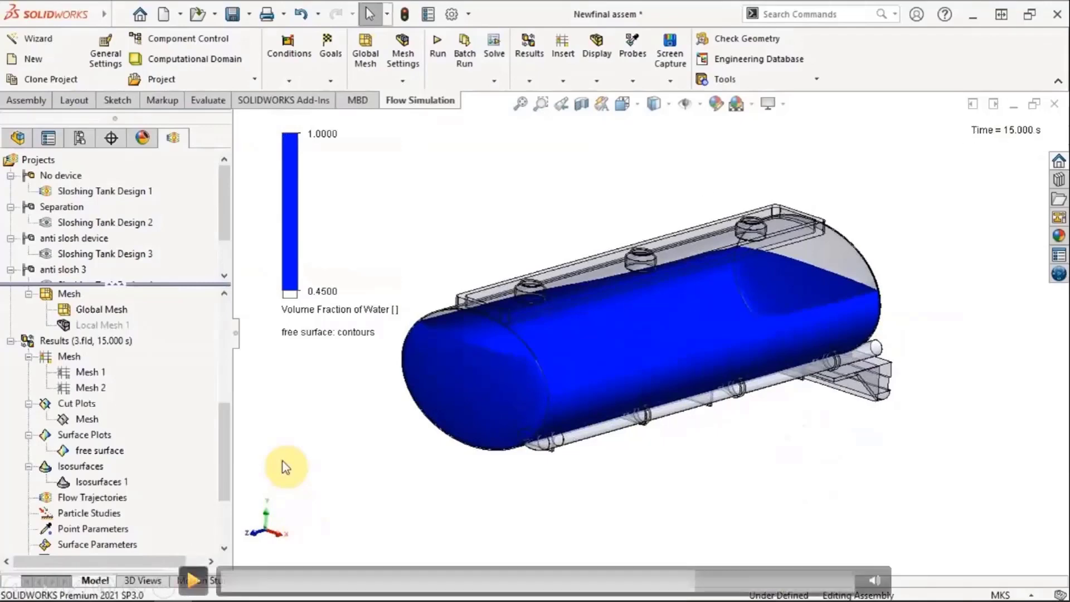
pyautogui.click(192, 580)
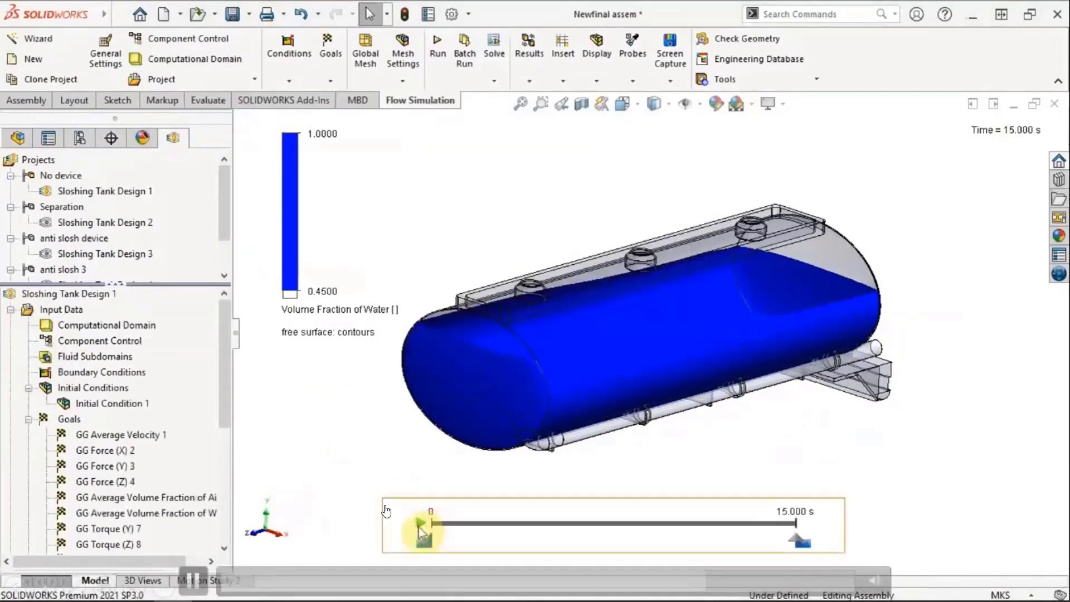
pyautogui.click(425, 522)
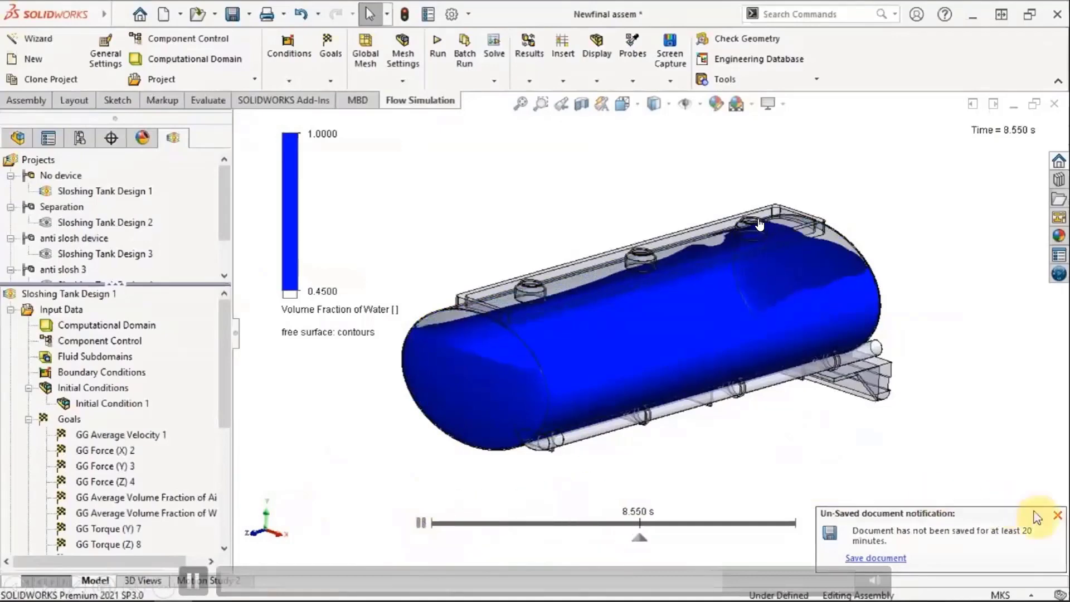
pyautogui.click(1058, 517)
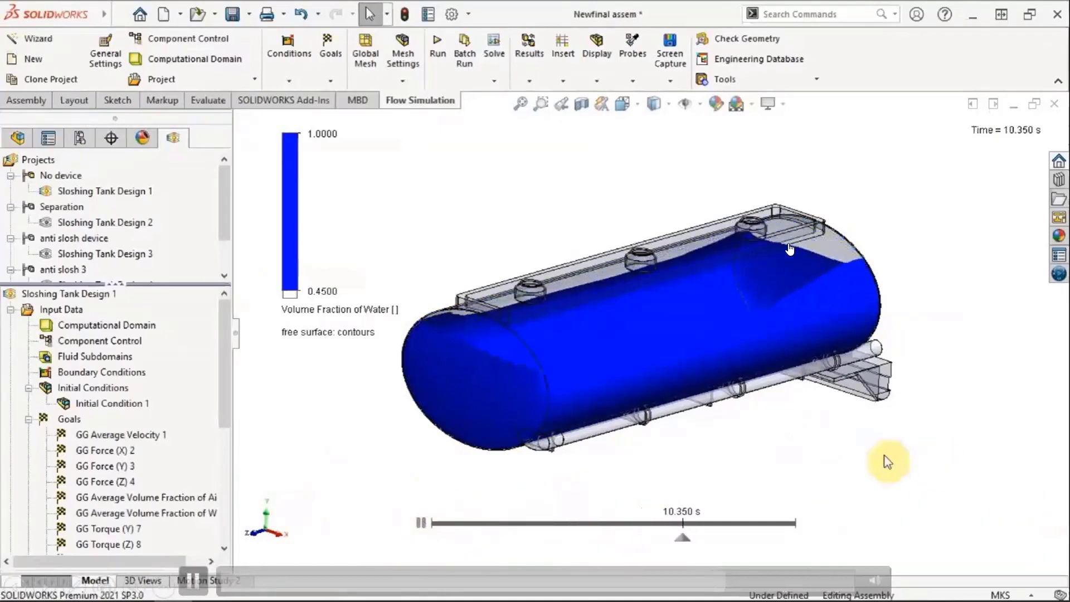
pyautogui.moveTo(884, 455); pyautogui.dragTo(814, 433, button='middle')
pyautogui.hotkey('ctrl', 'space')
pyautogui.click(512, 462)
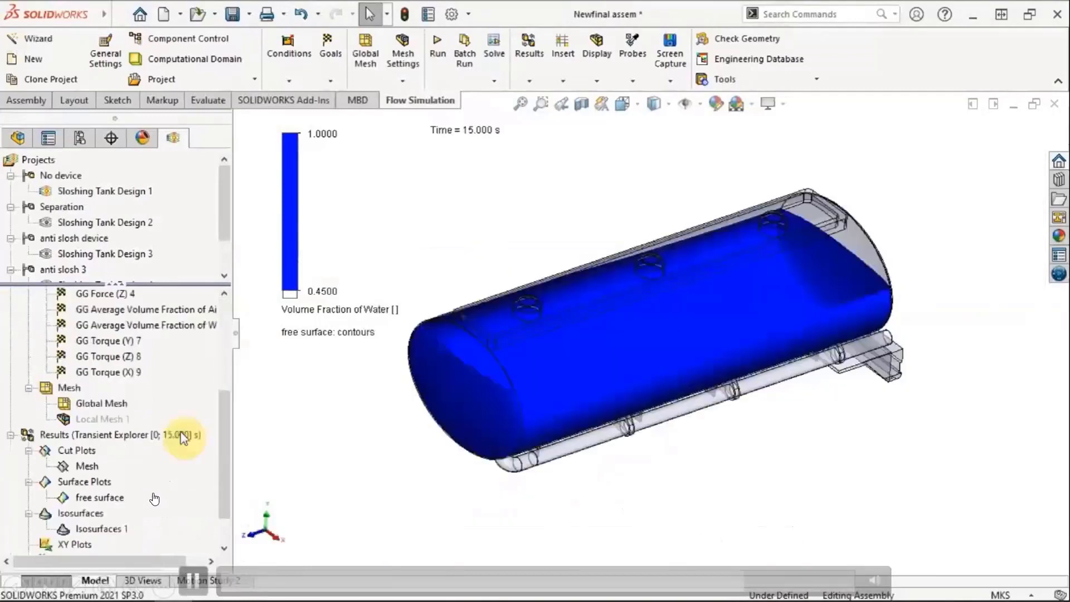
# - Leave Transient Explorer mode and return to the full results of Sloshing Tank Design 1
pyautogui.scroll(4, 180, 433)
pyautogui.rightClick(180, 434)
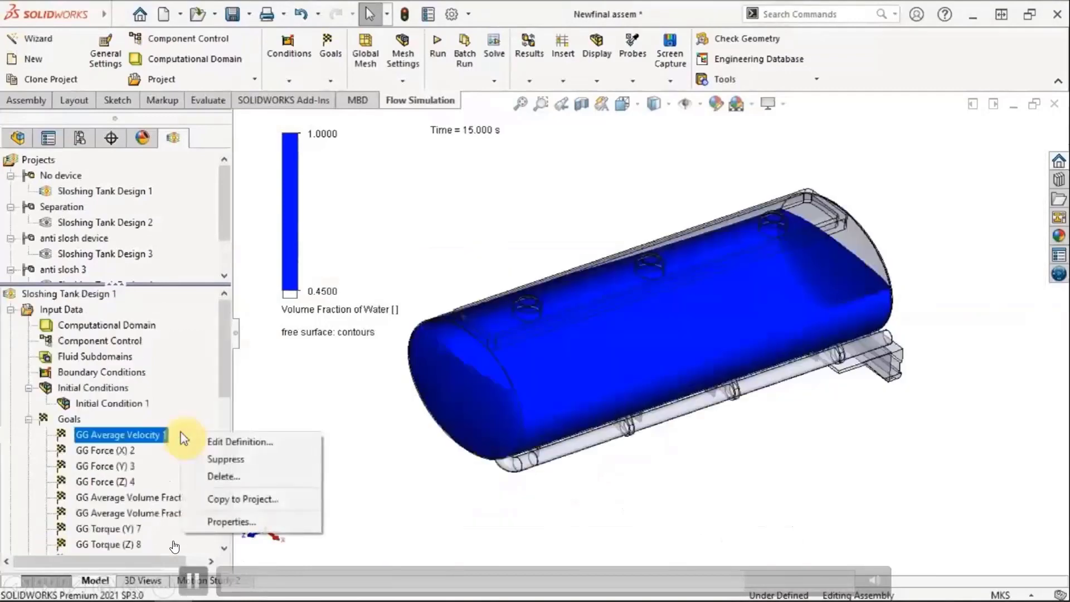
pyautogui.click(221, 388)
pyautogui.moveTo(221, 388); pyautogui.dragTo(221, 544)
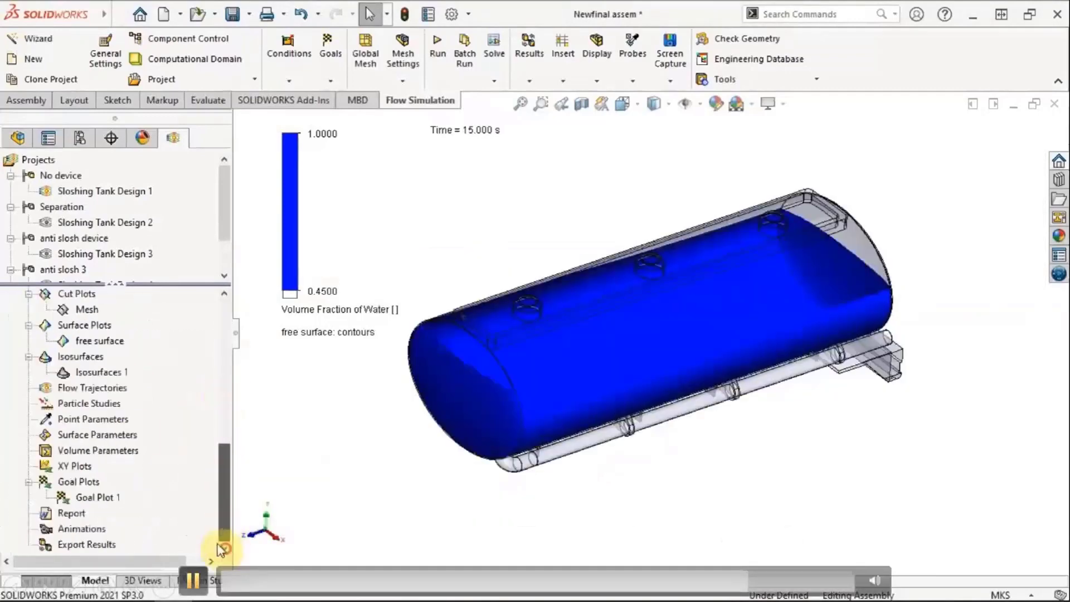
# - Load the 4.5 s time moment into the results of Sloshing Tank Design 1
pyautogui.scroll(2, 108, 393)
pyautogui.rightClick(78, 316)
pyautogui.rightClick(76, 326)
pyautogui.click(137, 84)
pyautogui.click(119, 227)
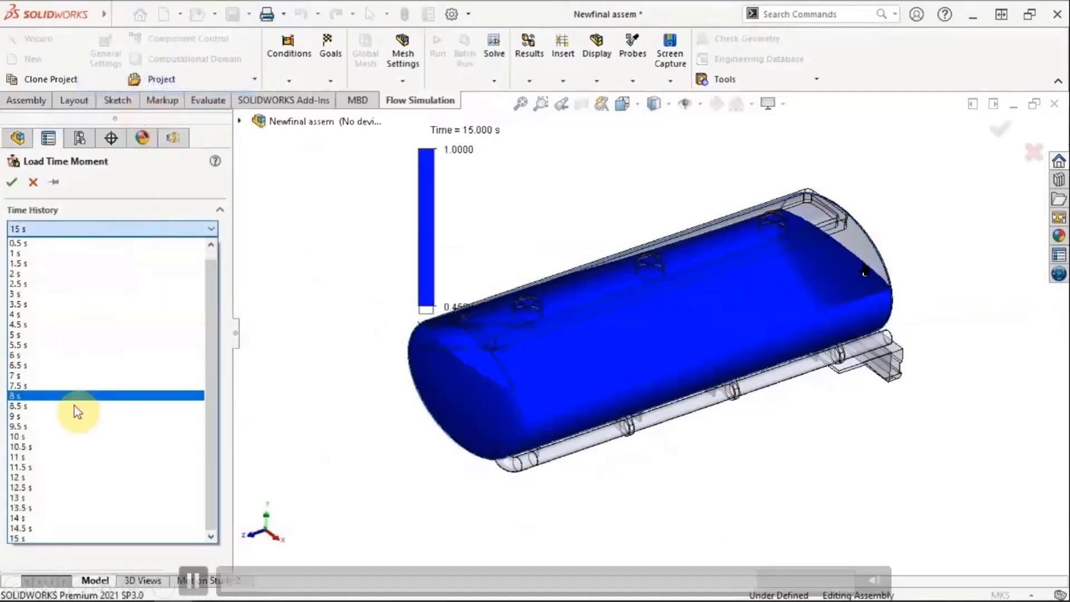
pyautogui.click(74, 325)
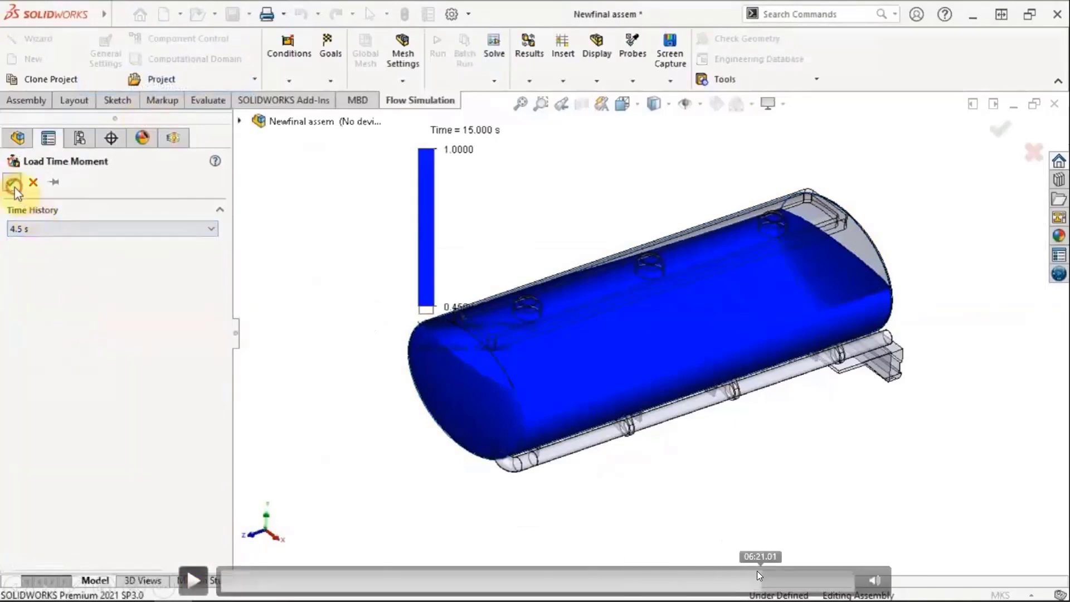
pyautogui.click(61, 228)
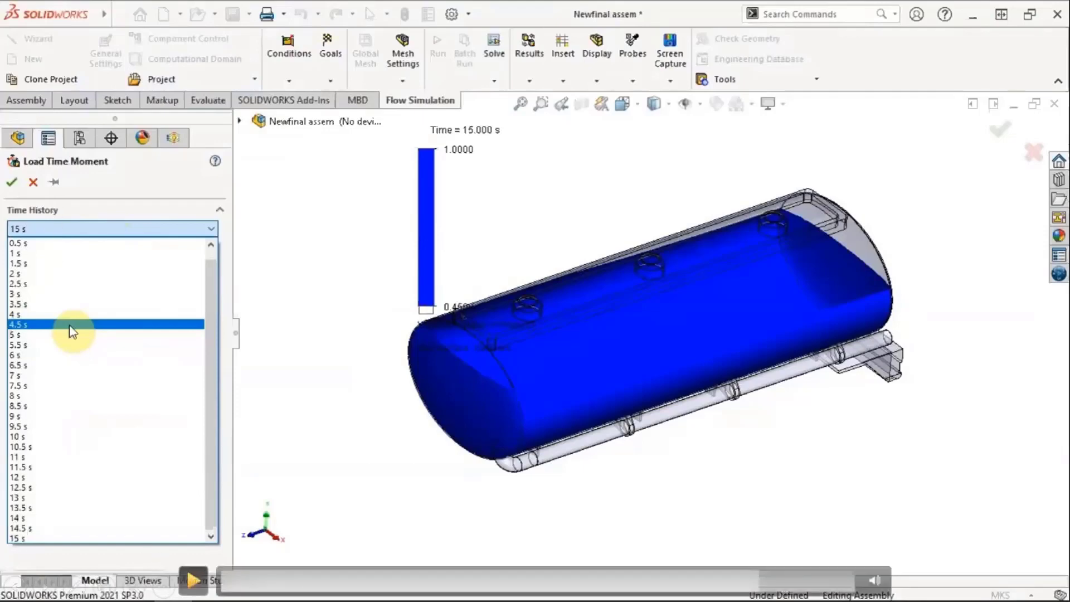
pyautogui.click(72, 329)
pyautogui.click(13, 182)
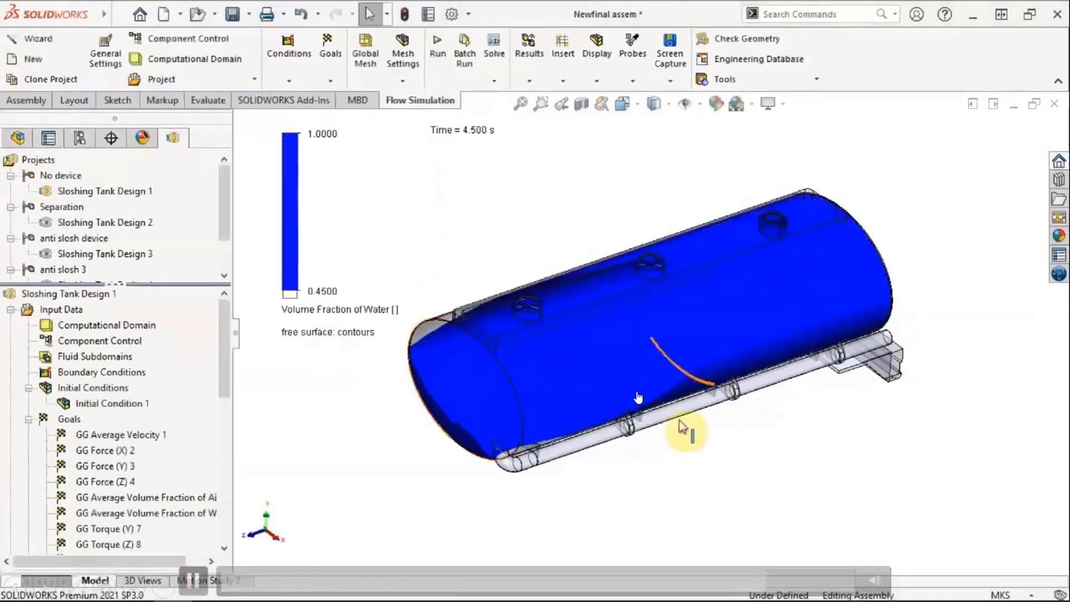
# - Show the Isosurfaces 1 plot together with the free surface in the tank and inspect the water shape
pyautogui.moveTo(710, 456)
pyautogui.mouseDown(button='middle')
pyautogui.moveTo(728, 378)
pyautogui.moveTo(764, 358)
pyautogui.moveTo(764, 346)
pyautogui.moveTo(767, 396)
pyautogui.moveTo(688, 418)
pyautogui.moveTo(735, 430)
pyautogui.moveTo(727, 445)
pyautogui.mouseUp(button='middle')
pyautogui.scroll(-6, 29, 494)
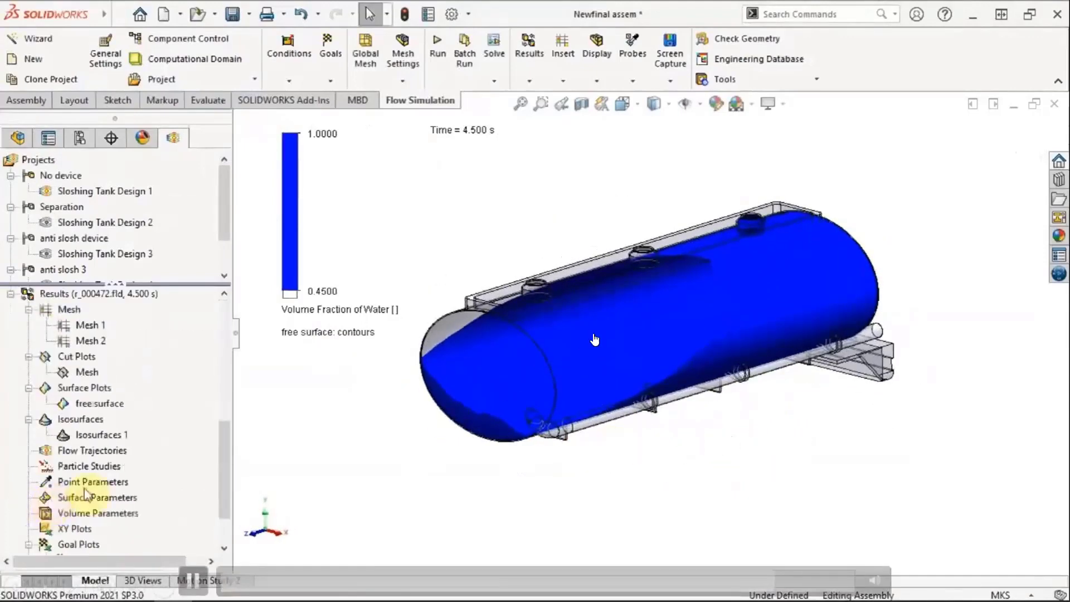
pyautogui.rightClick(114, 441)
pyautogui.click(152, 279)
pyautogui.moveTo(633, 494); pyautogui.dragTo(734, 506, button='middle')
pyautogui.press('Escape')
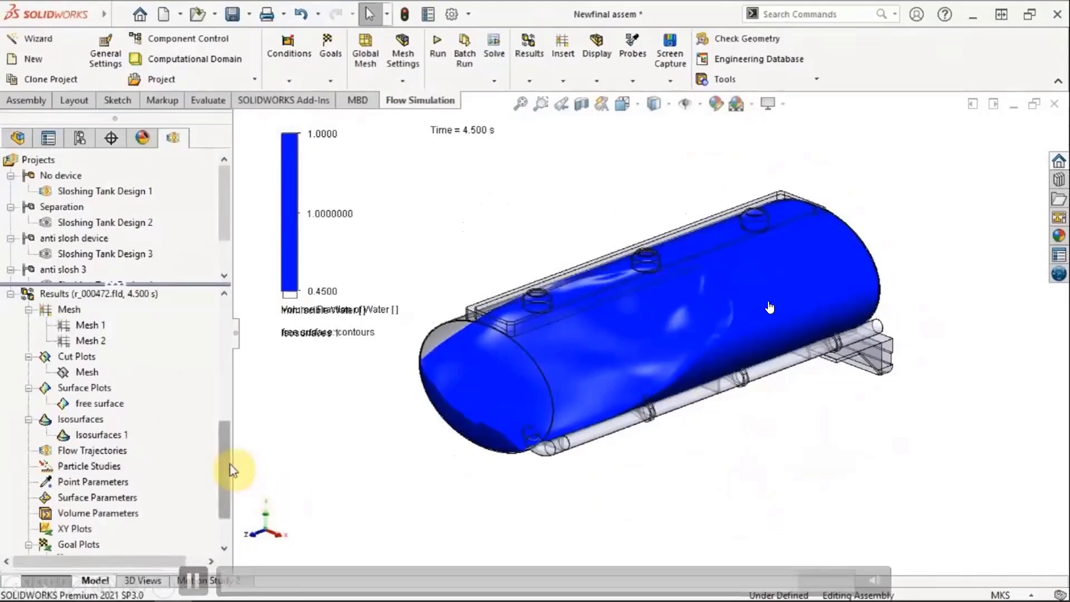
# - Edit Goal Plot 1 to show the summary table of its X, Y and Z force and torque goals, and enlarge the results pane
pyautogui.moveTo(230, 465); pyautogui.dragTo(231, 489)
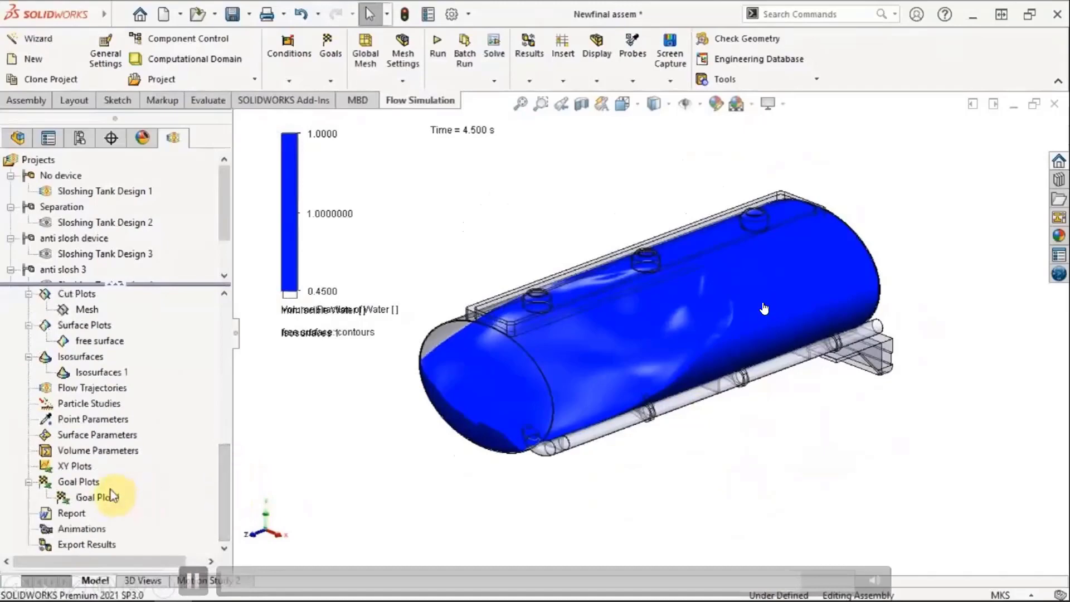
pyautogui.rightClick(78, 497)
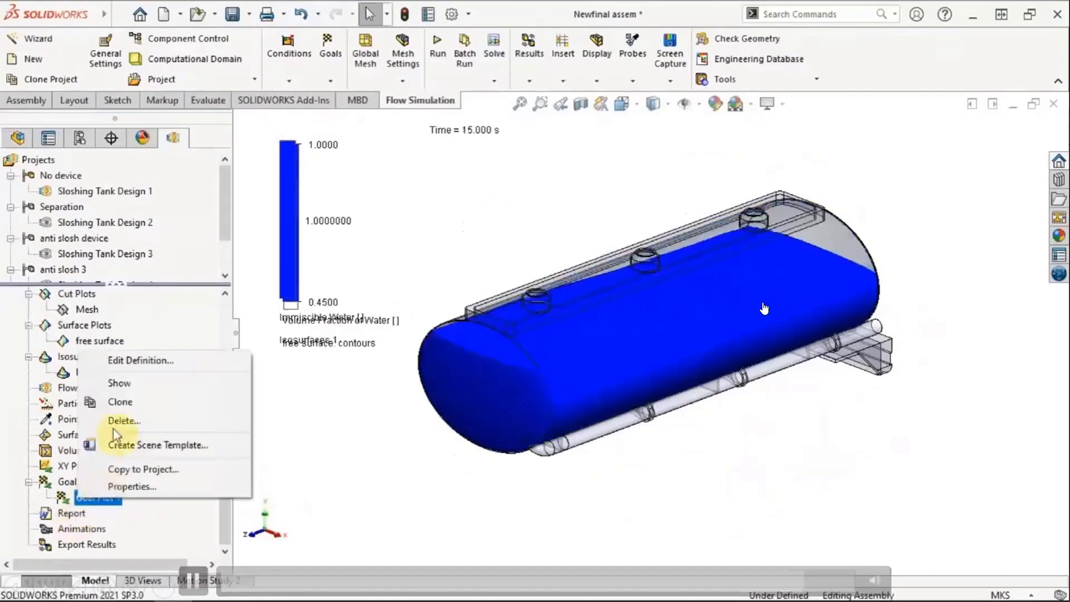
pyautogui.click(120, 365)
pyautogui.scroll(-1, 217, 389)
pyautogui.click(146, 532)
pyautogui.moveTo(363, 438); pyautogui.dragTo(375, 390)
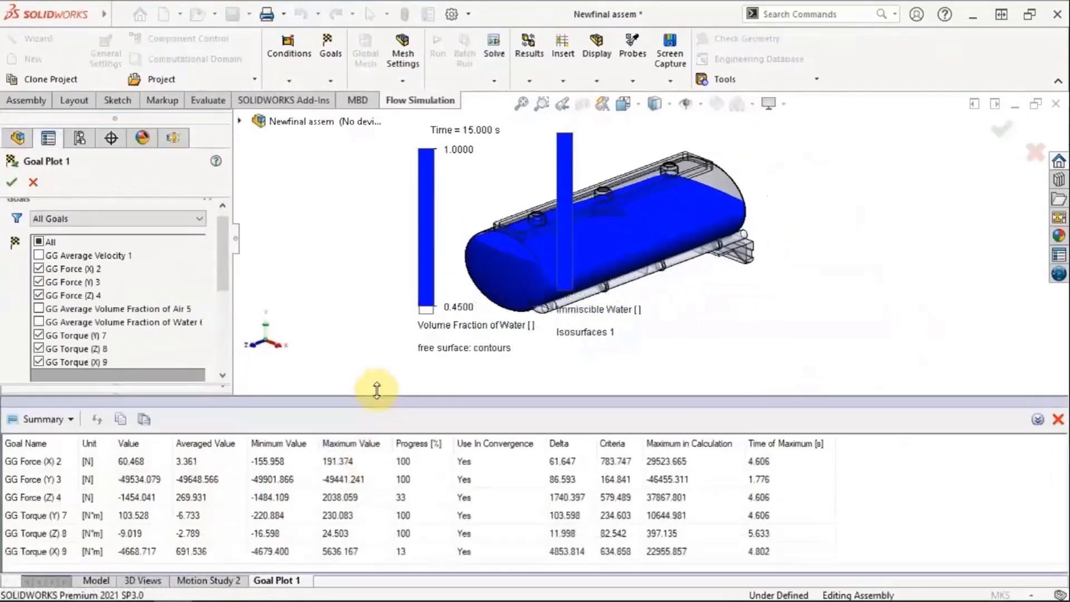
# - Switch the Goal Plot 1 results from Summary to History and enlarge the force and torque charts
pyautogui.click(47, 418)
pyautogui.click(45, 454)
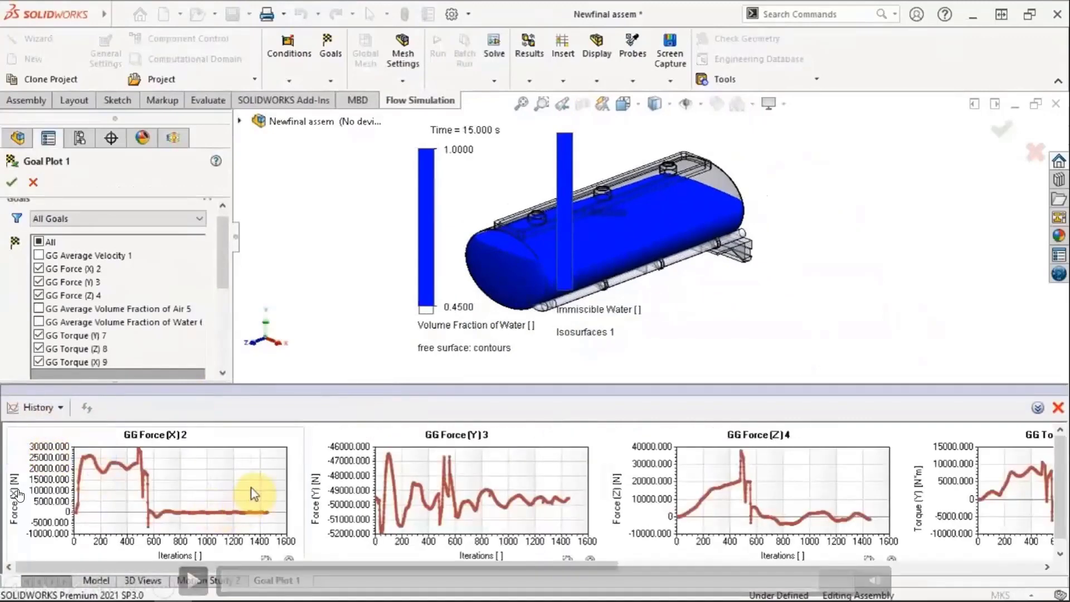
pyautogui.moveTo(415, 388); pyautogui.dragTo(418, 261)
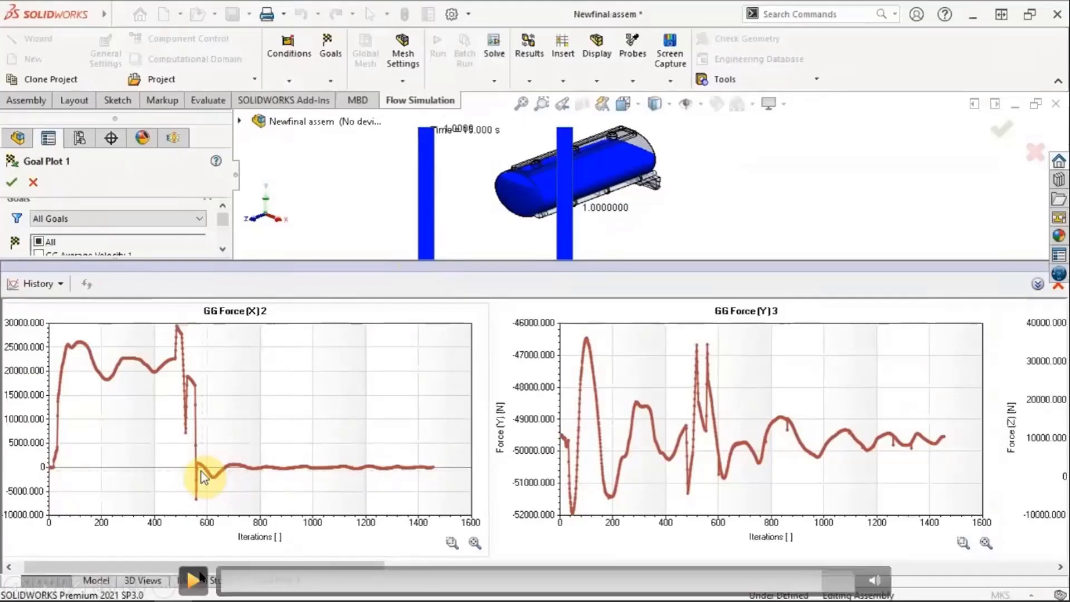
pyautogui.click(200, 577)
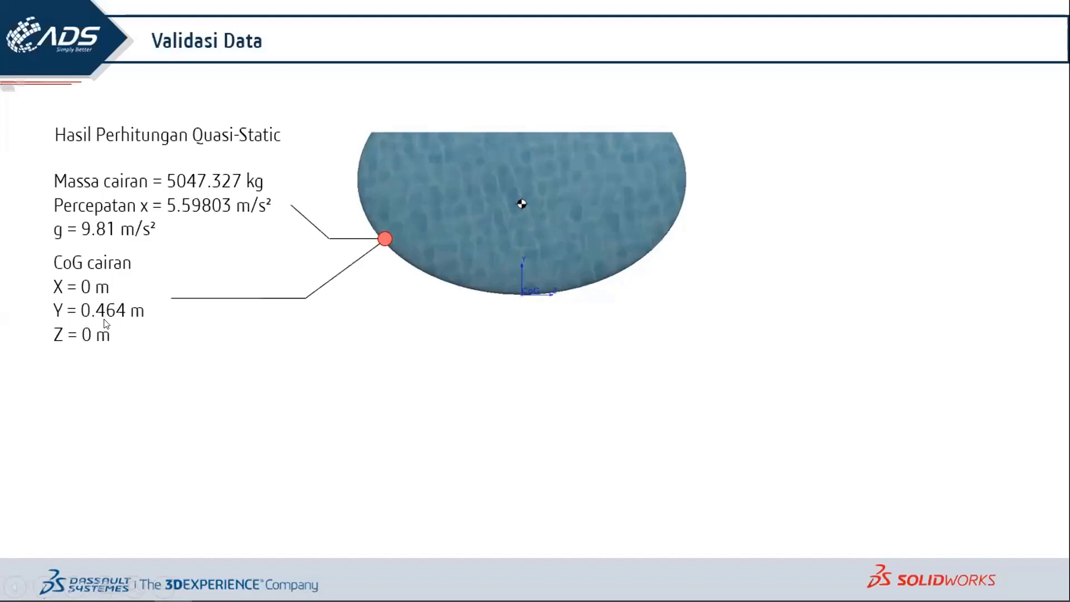
pyautogui.click(232, 329)
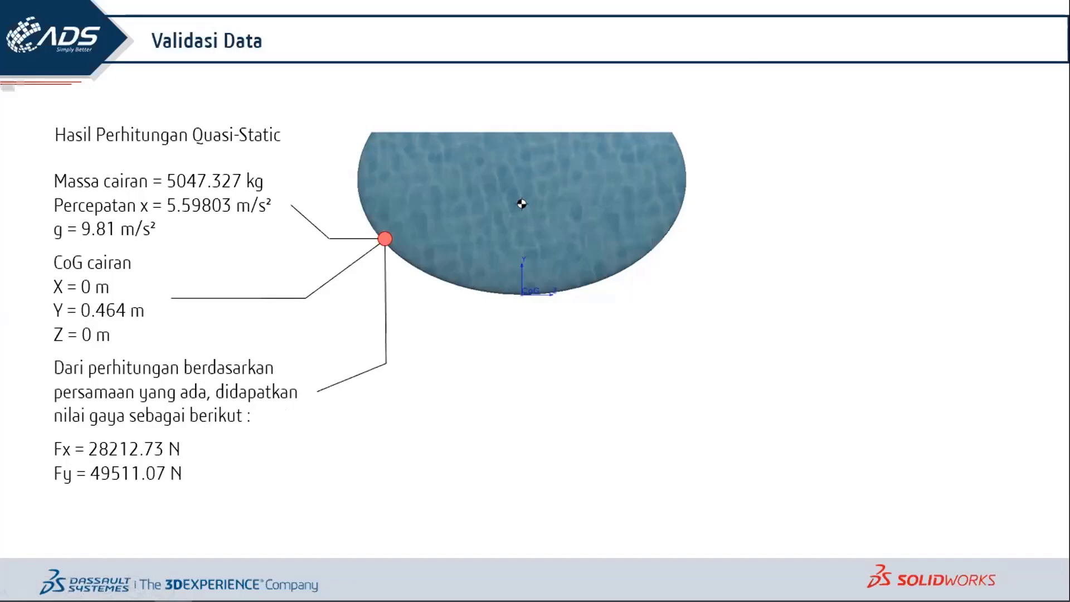
pyautogui.click(374, 444)
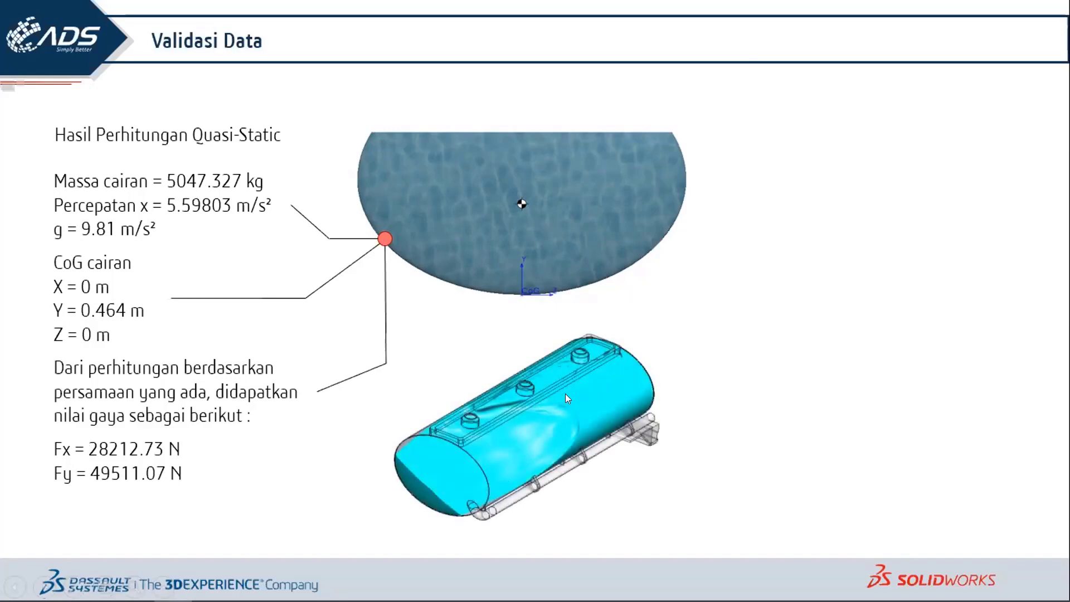
pyautogui.click(551, 389)
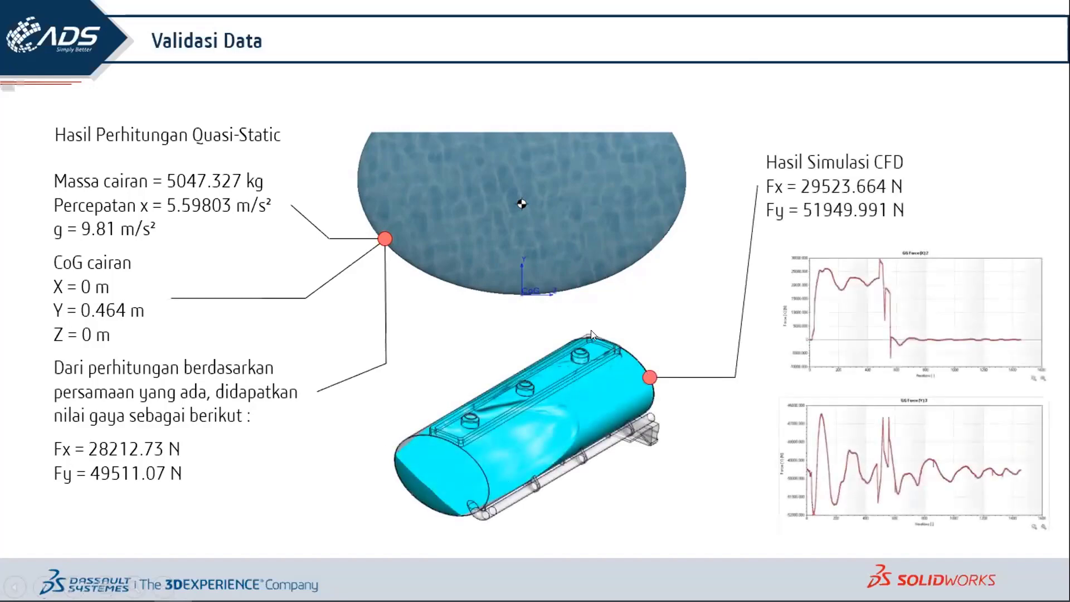
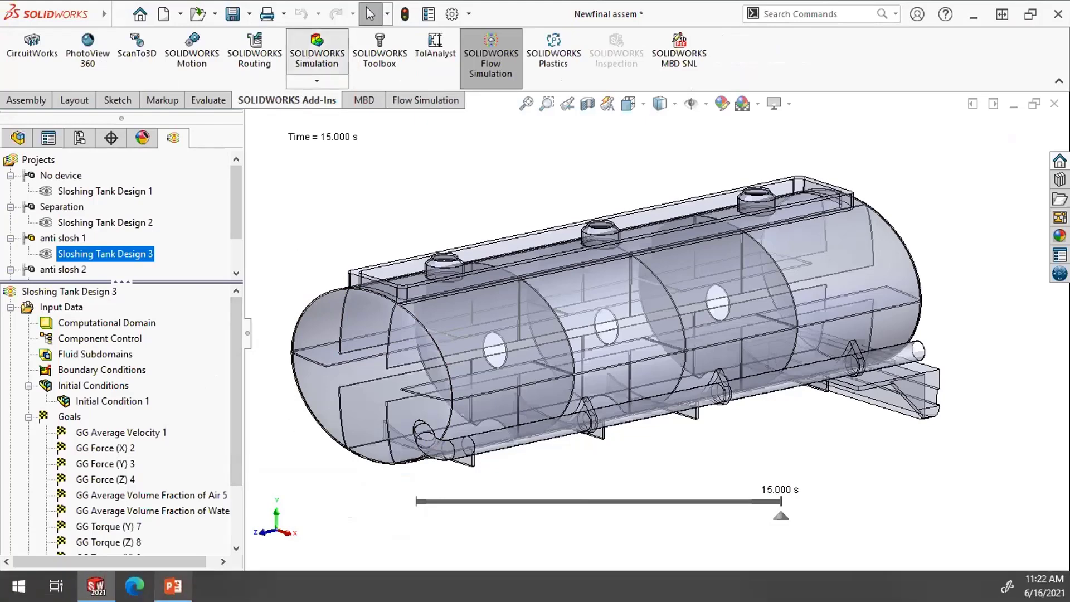
# - Create a new Static simulation study of the tank assembly in the anti slosh 1 configuration
pyautogui.click(173, 586)
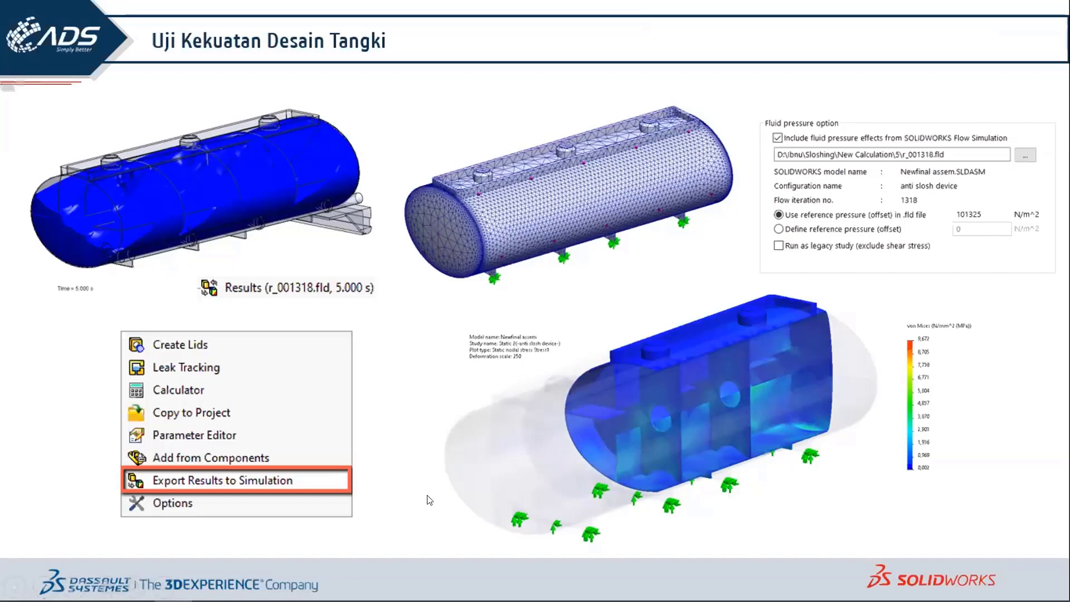
pyautogui.click(96, 585)
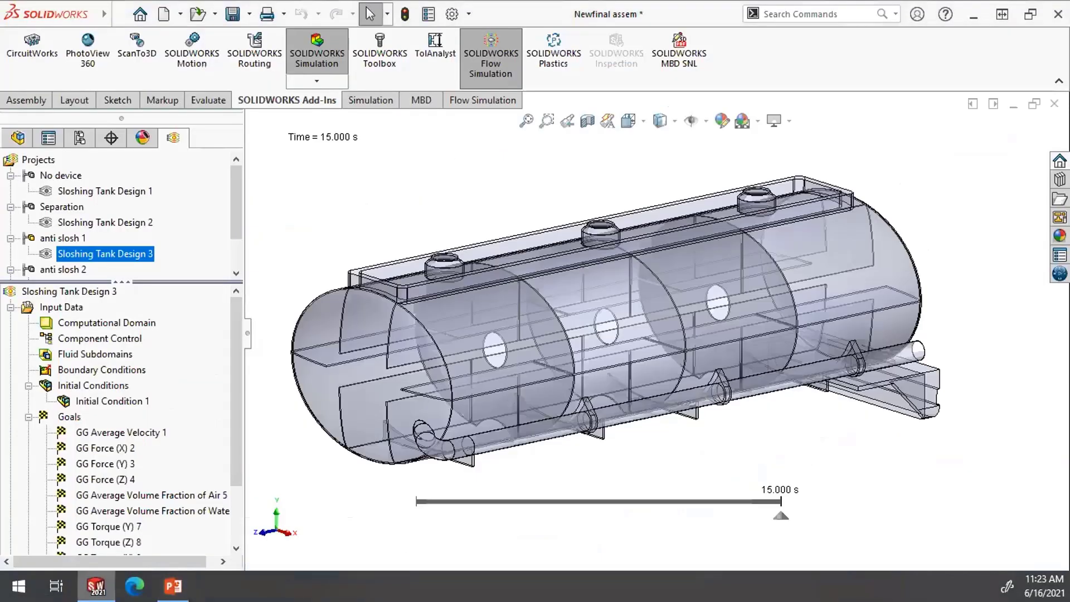
pyautogui.click(370, 99)
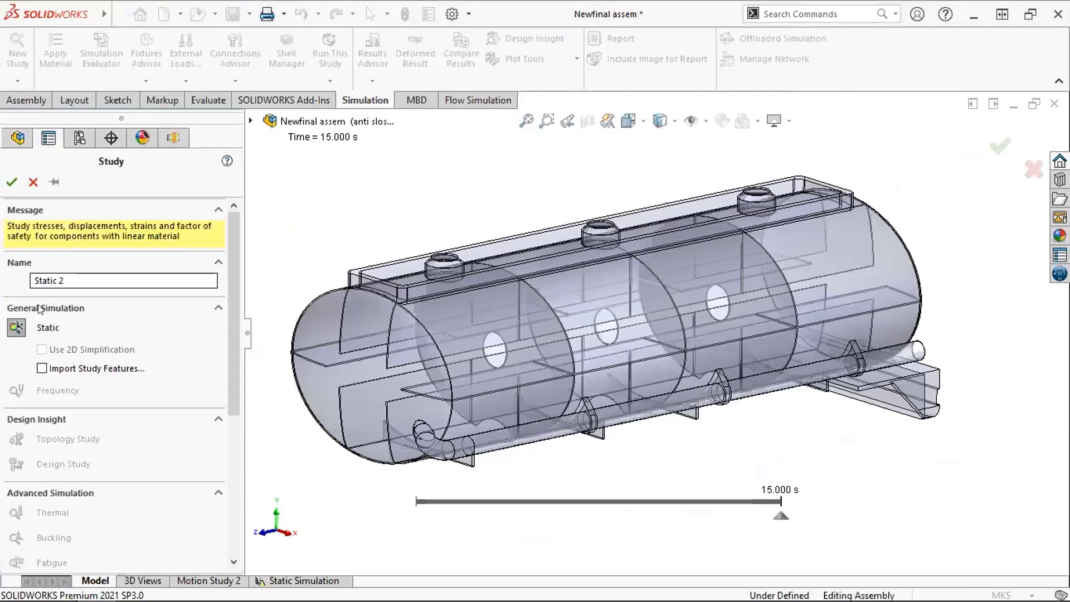
pyautogui.click(11, 183)
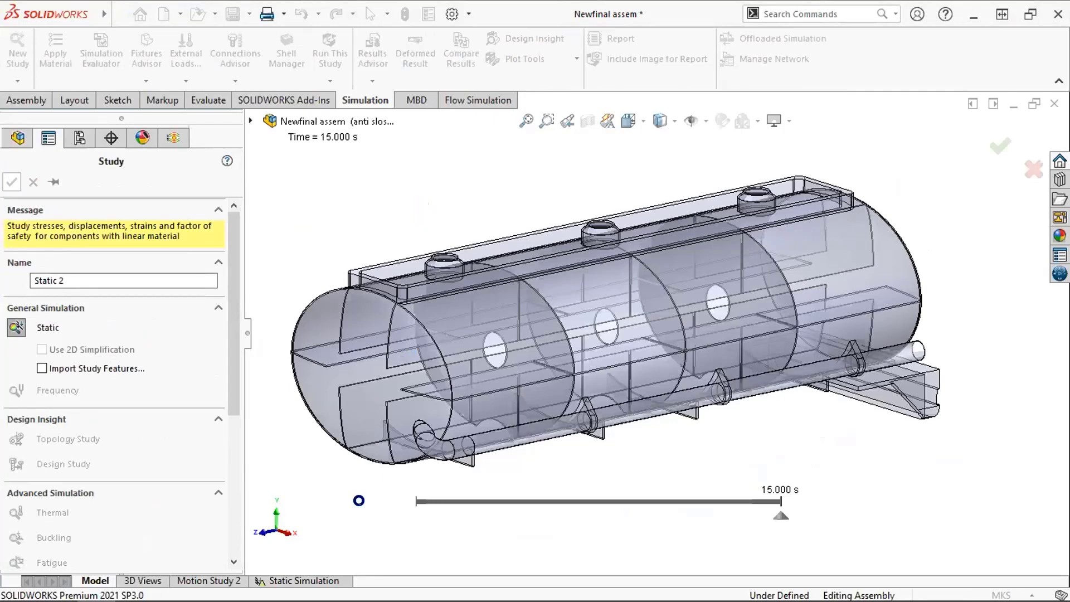
pyautogui.moveTo(316, 601)
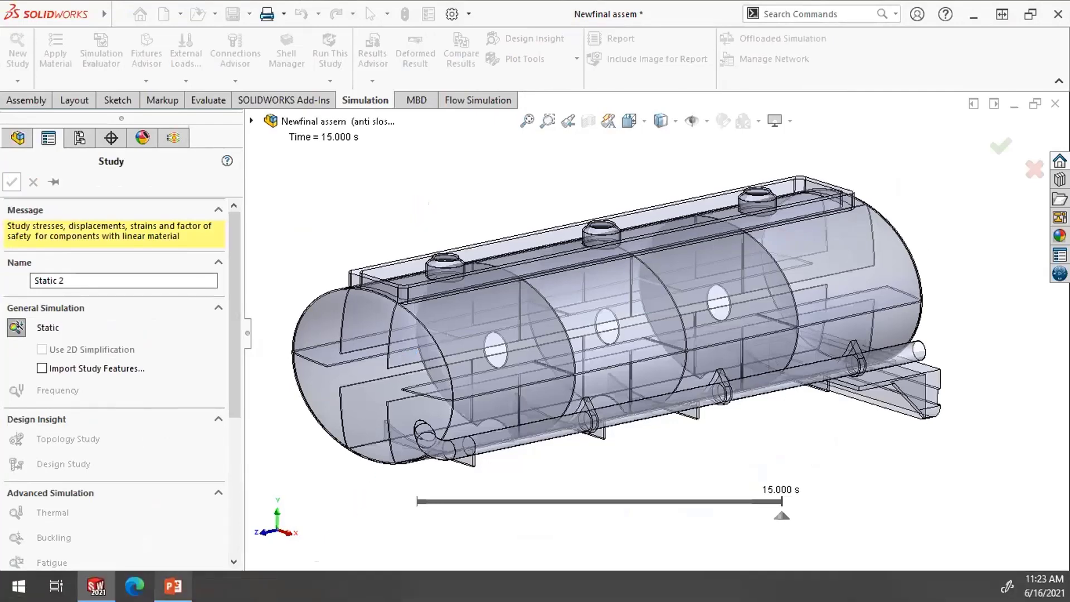
pyautogui.click(177, 585)
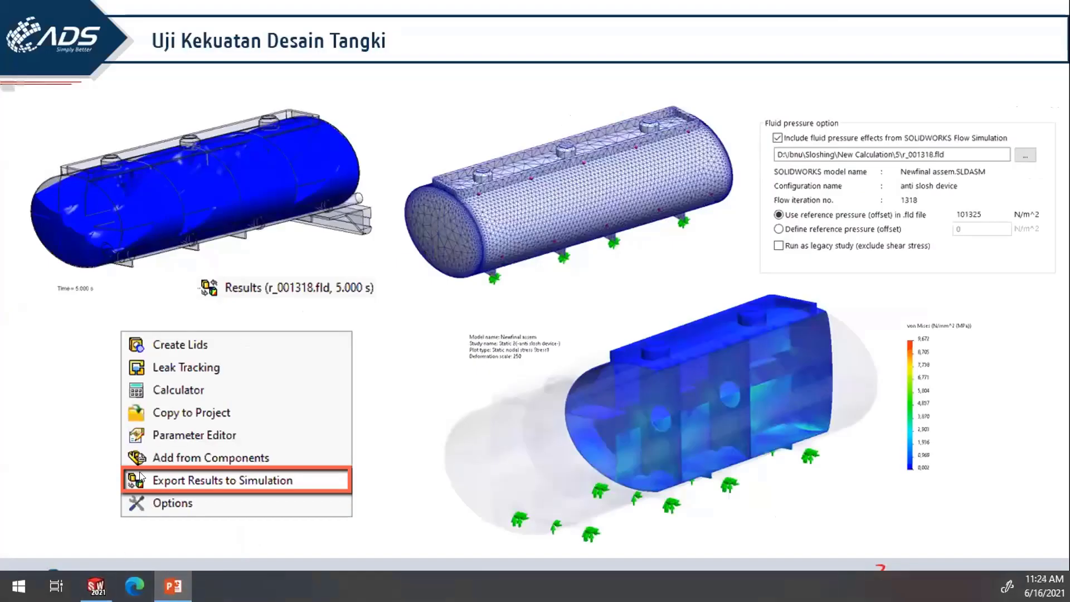
pyautogui.moveTo(95, 585)
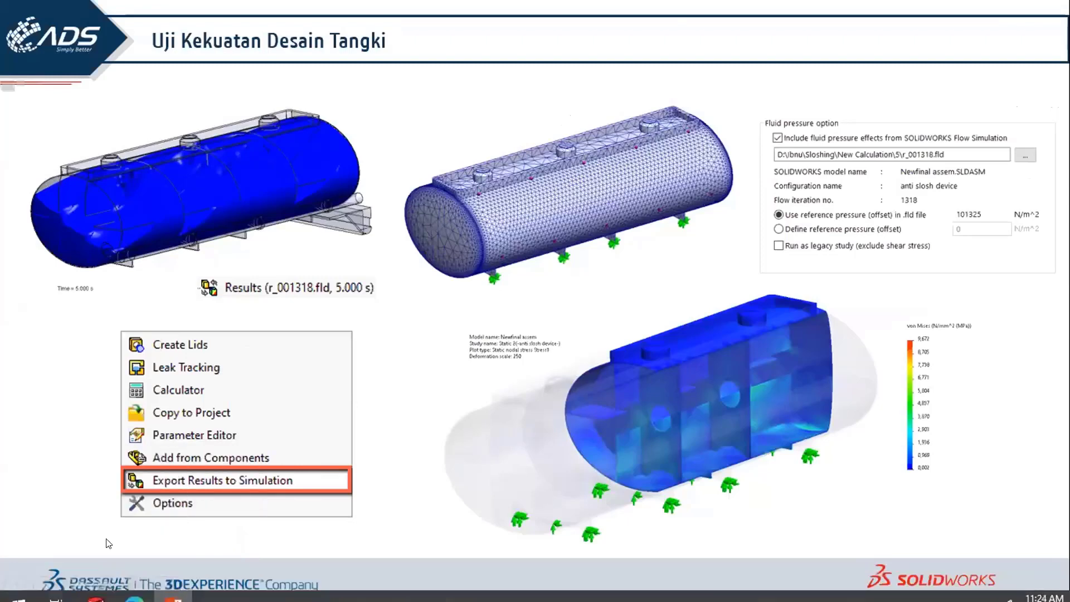
pyautogui.click(96, 588)
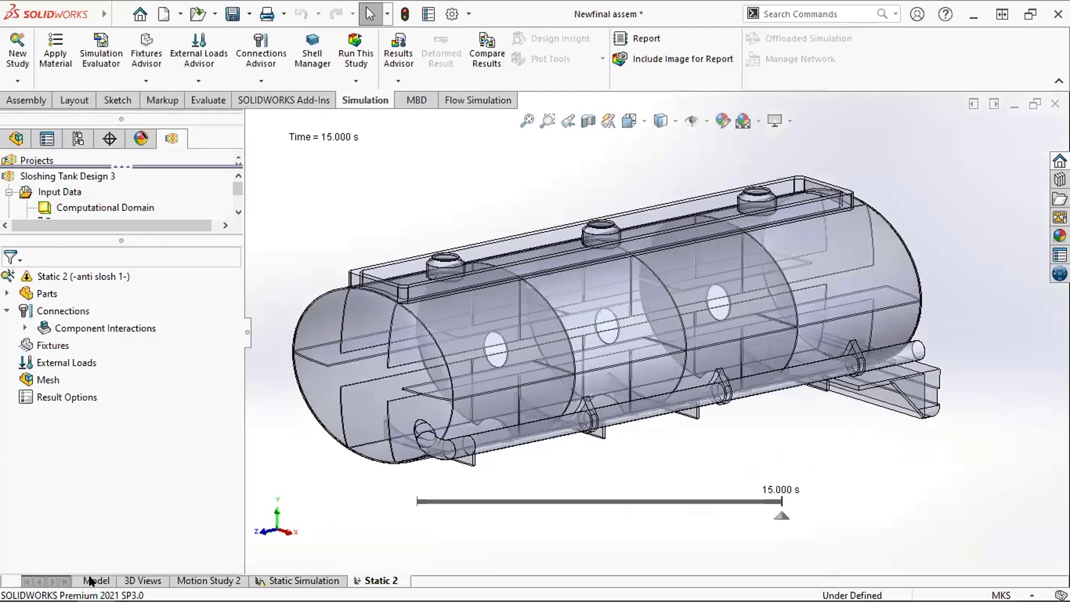
pyautogui.click(93, 580)
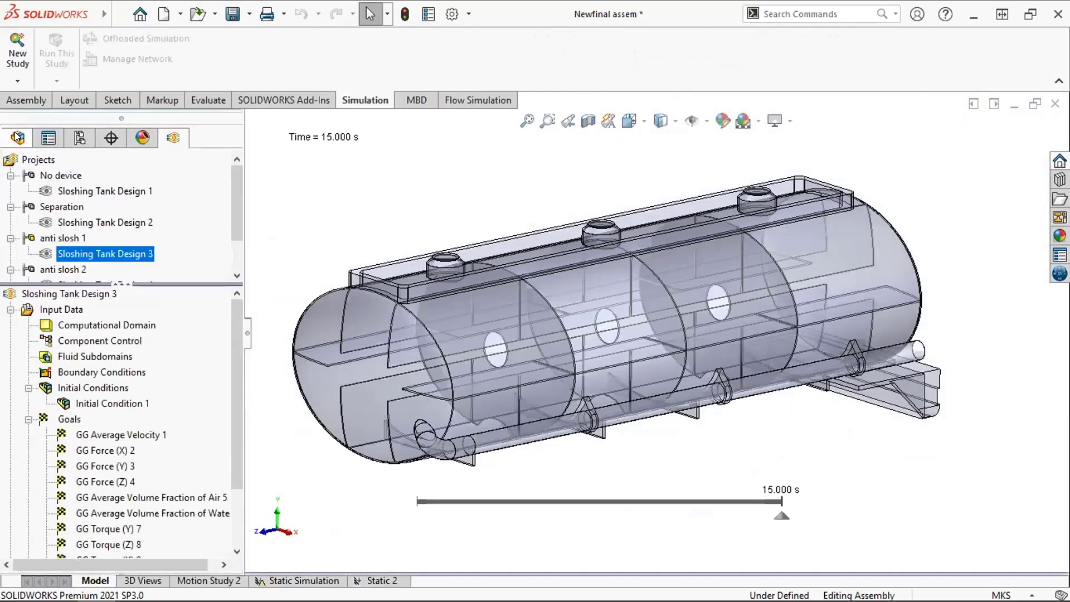
pyautogui.click(18, 138)
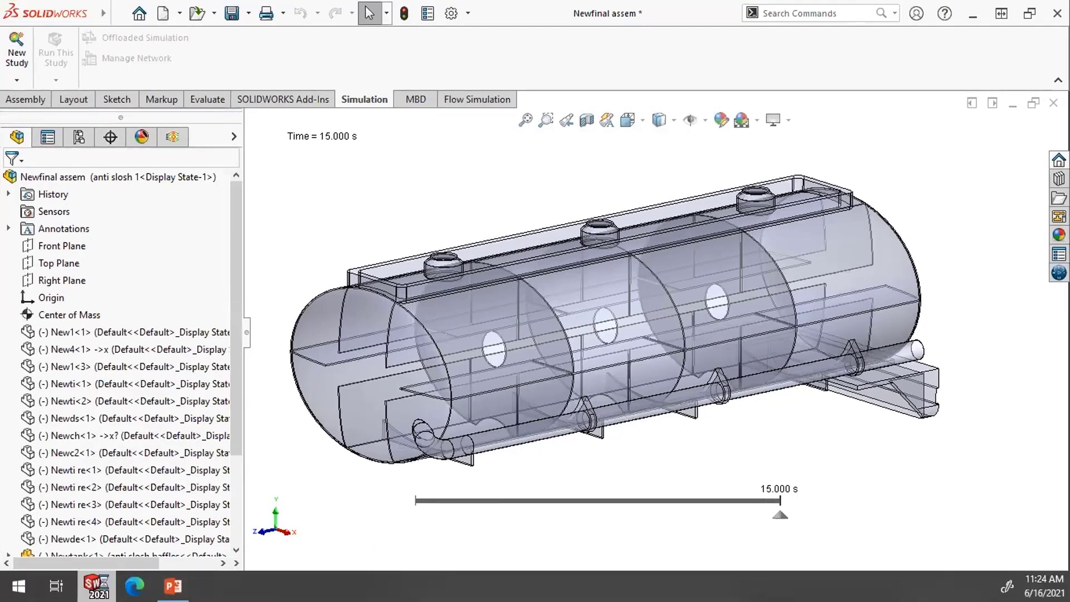
pyautogui.click(172, 587)
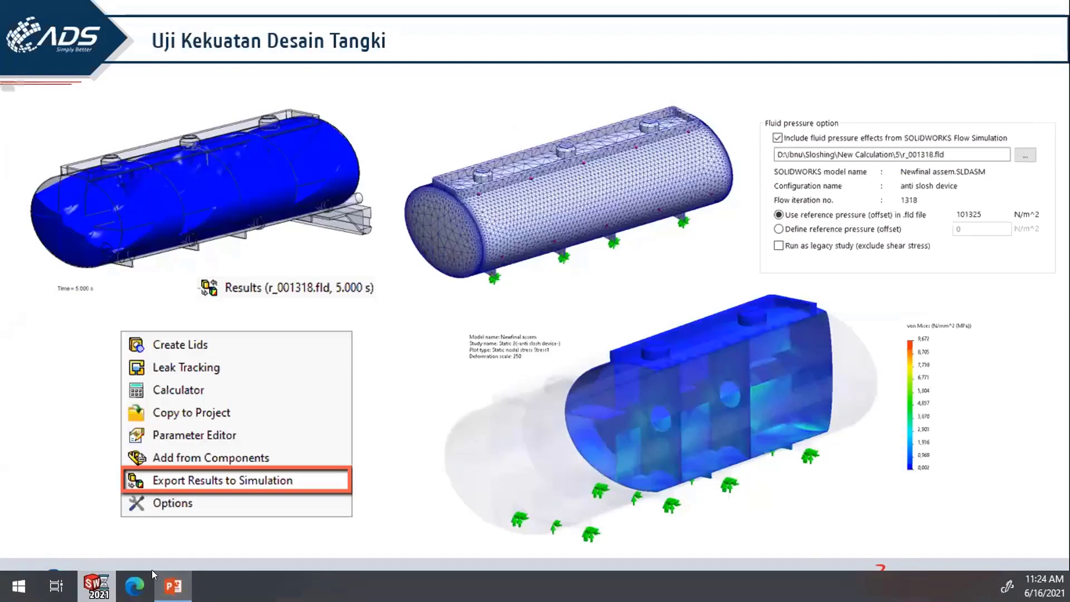
pyautogui.click(103, 583)
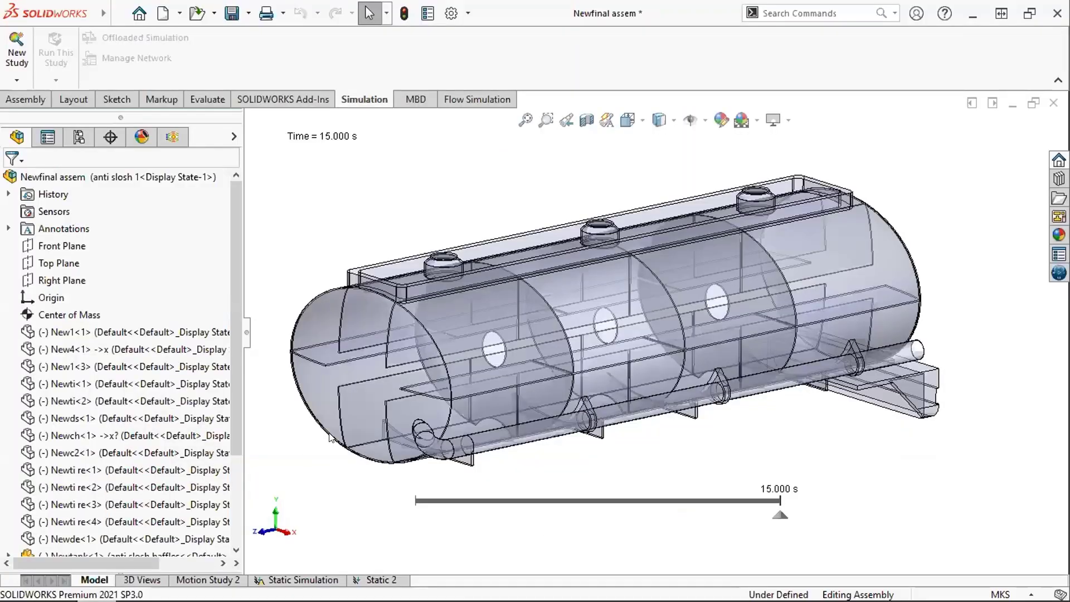
pyautogui.hotkey('alt', 'Tab')
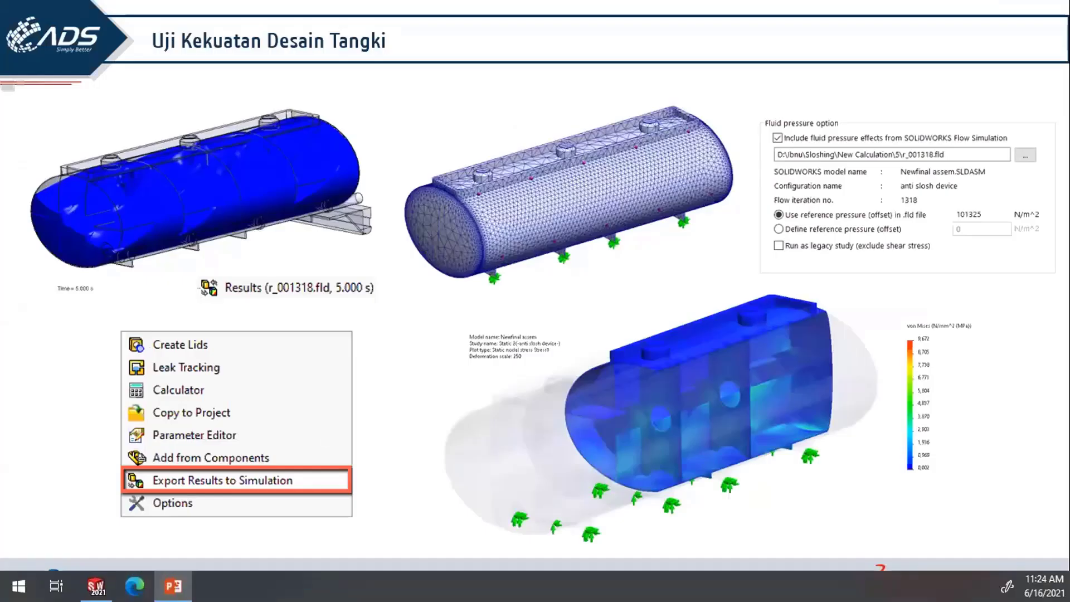
# - Expand the Parts folder of the Static 2 study, review the materials of the components and collapse it again
pyautogui.click(95, 585)
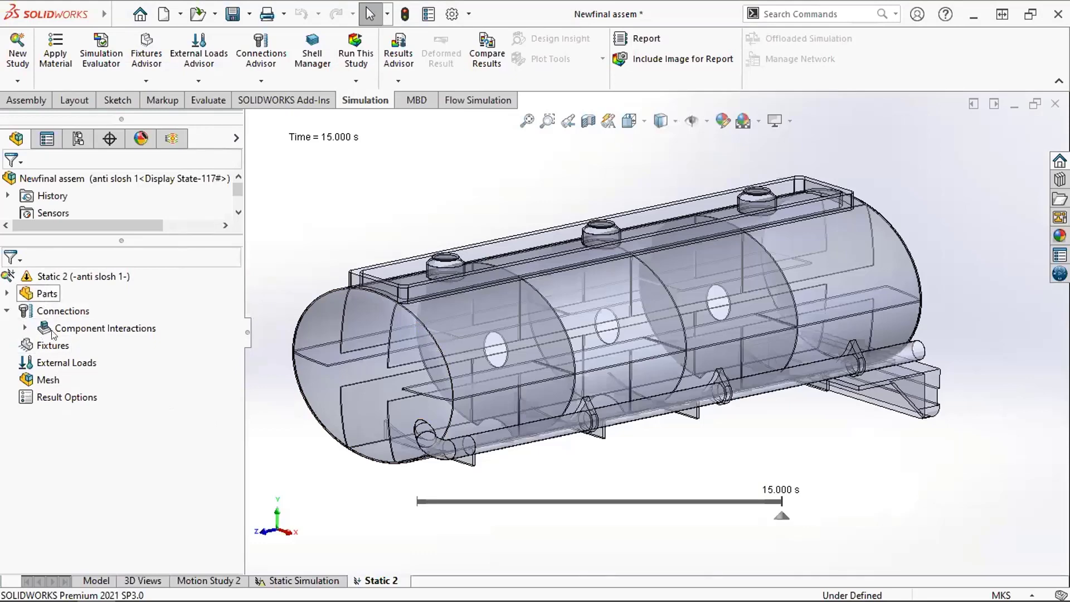
pyautogui.doubleClick(50, 291)
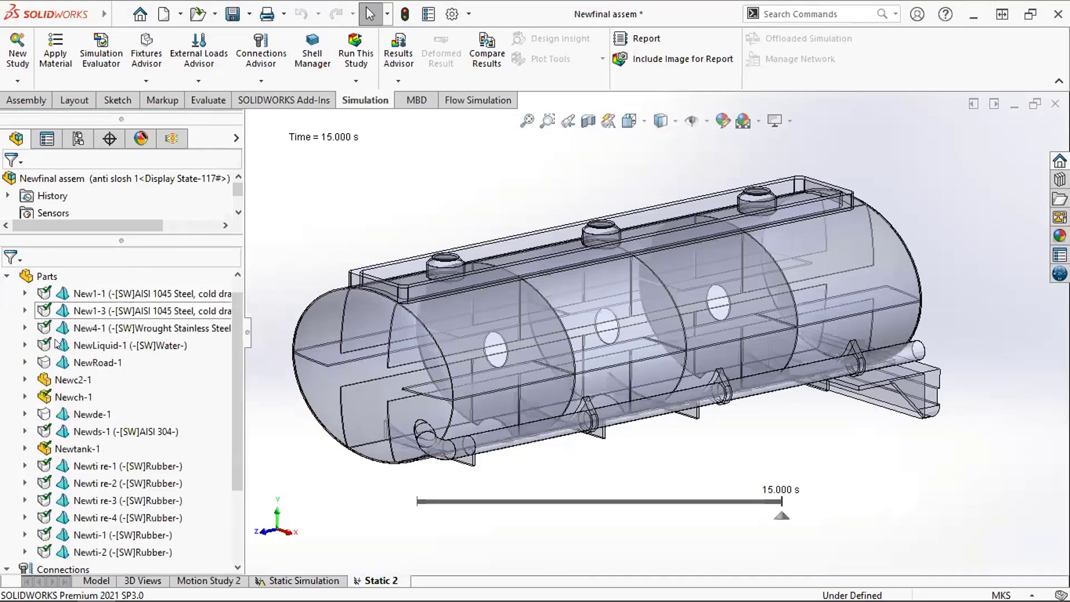
pyautogui.click(7, 278)
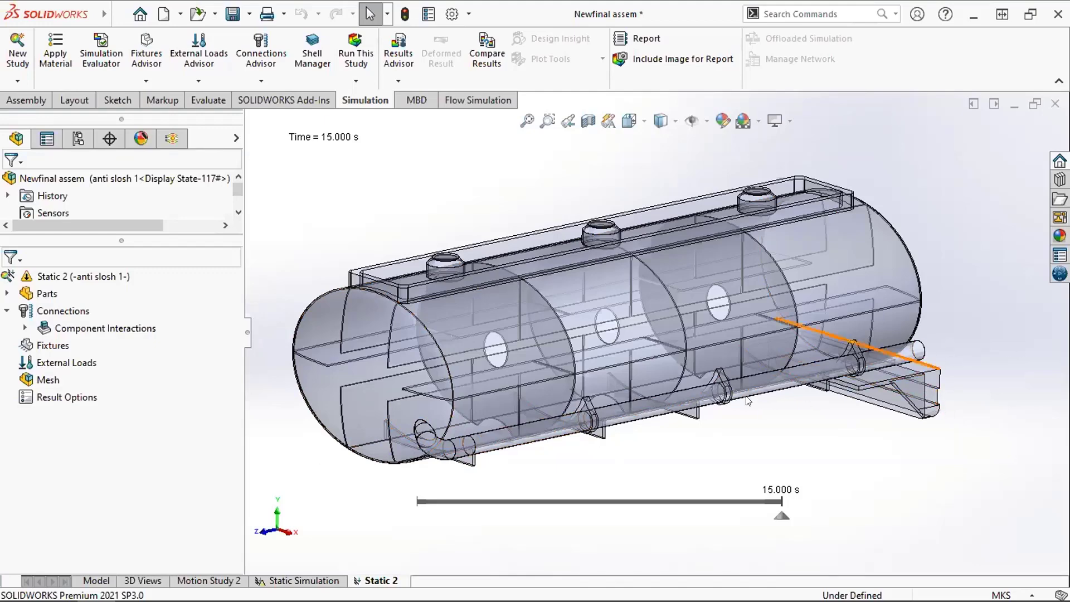
pyautogui.moveTo(266, 600)
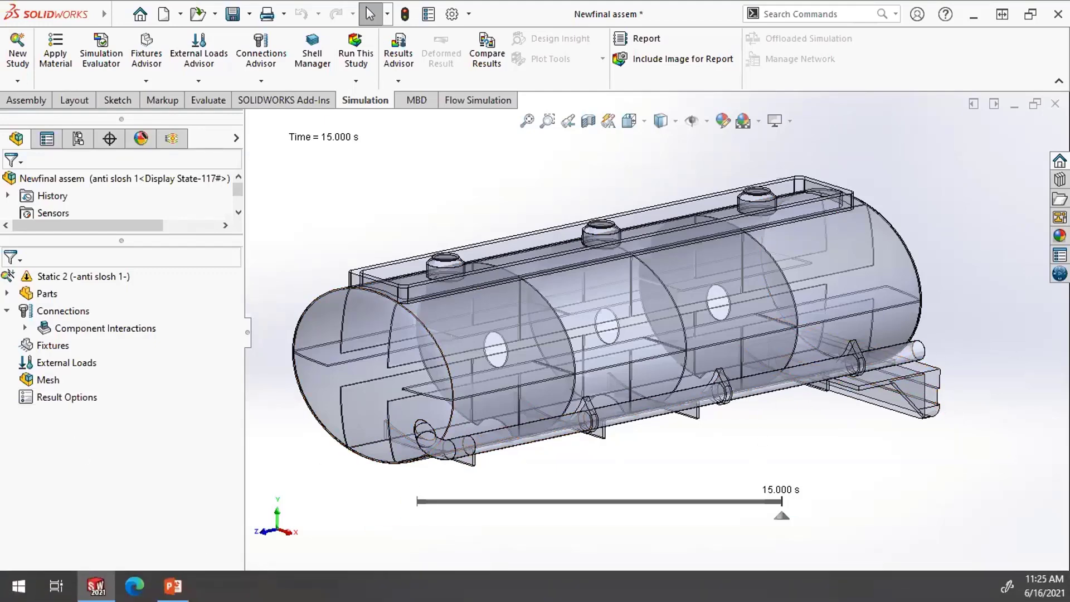
pyautogui.click(173, 585)
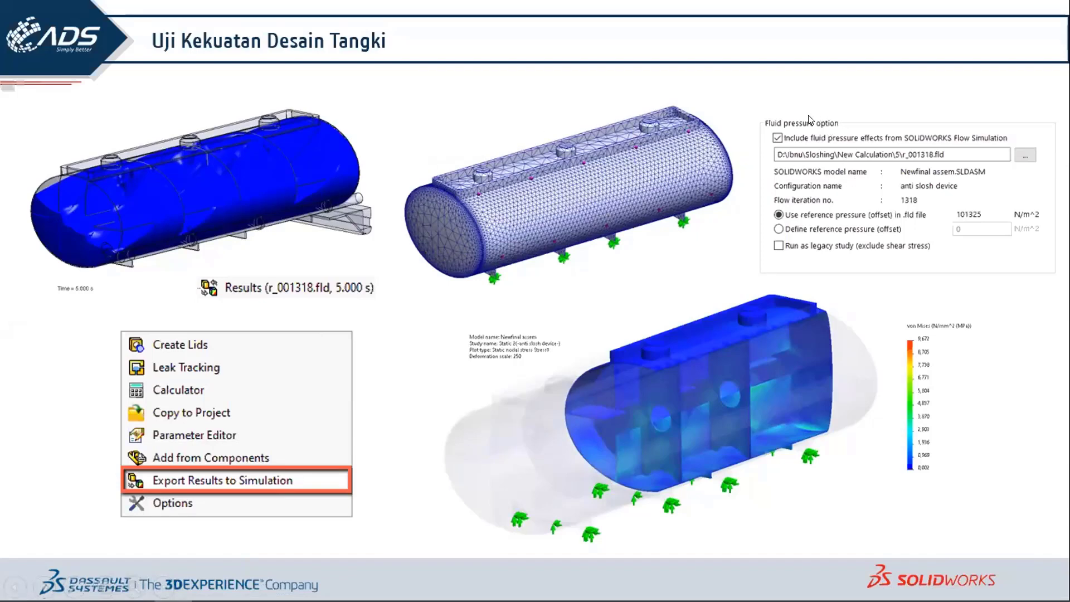
pyautogui.moveTo(508, 601)
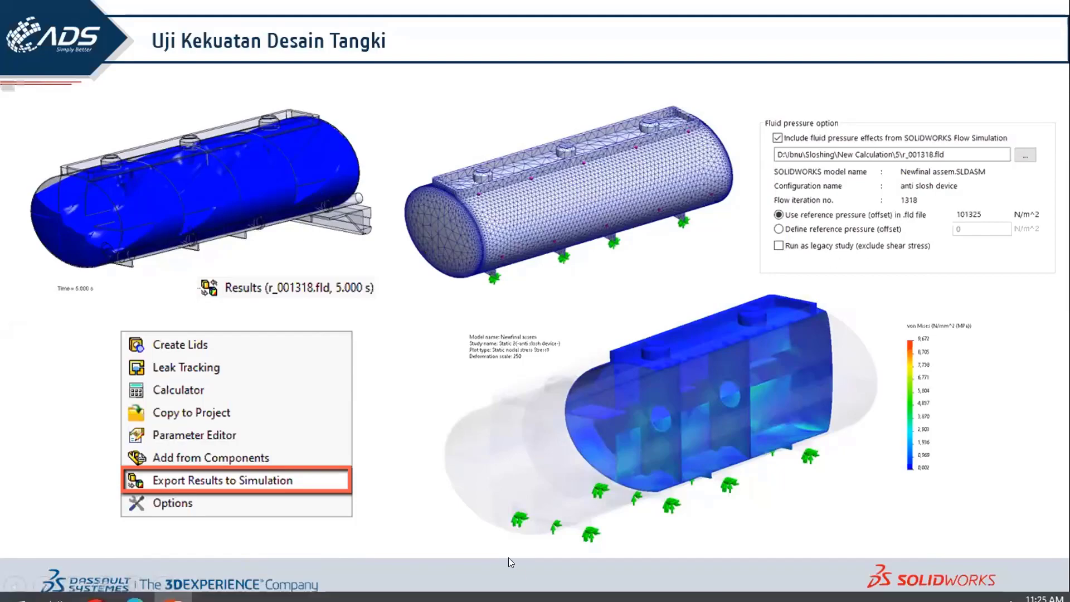
# - Switch to SOLIDWORKS and try the Static 2 study's options for fluid pressure effects and temperature from SOLIDWORKS Flow Simulation, then close without applying them
pyautogui.click(95, 586)
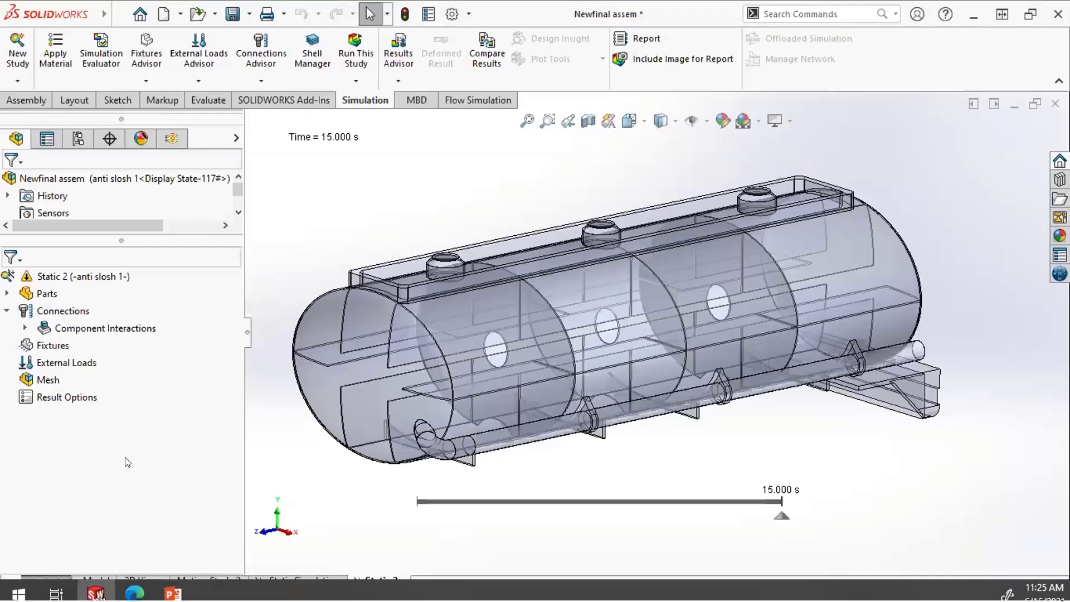
pyautogui.rightClick(60, 363)
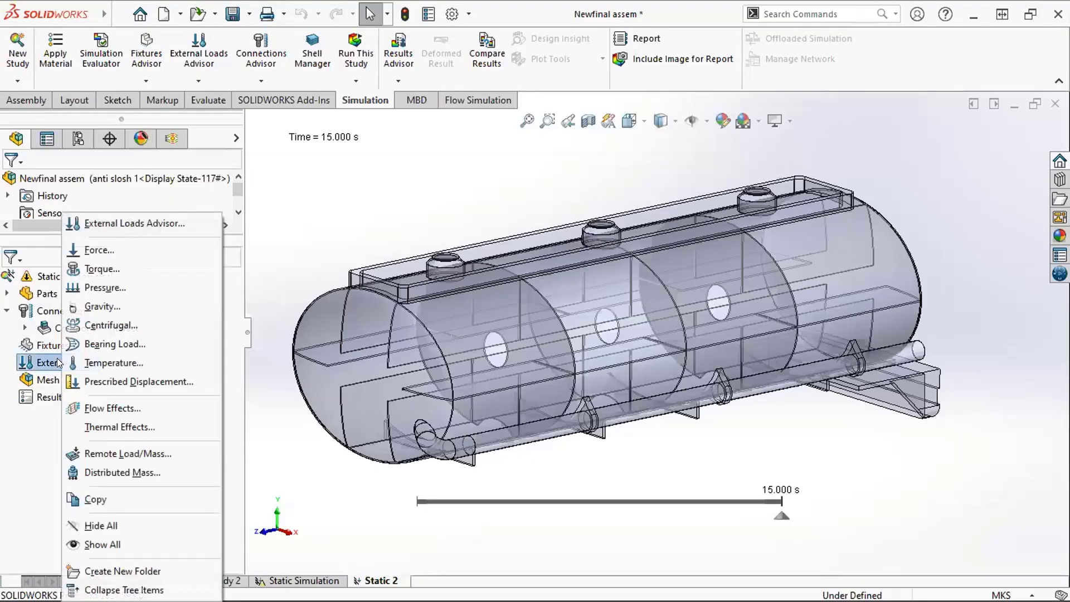
pyautogui.click(166, 411)
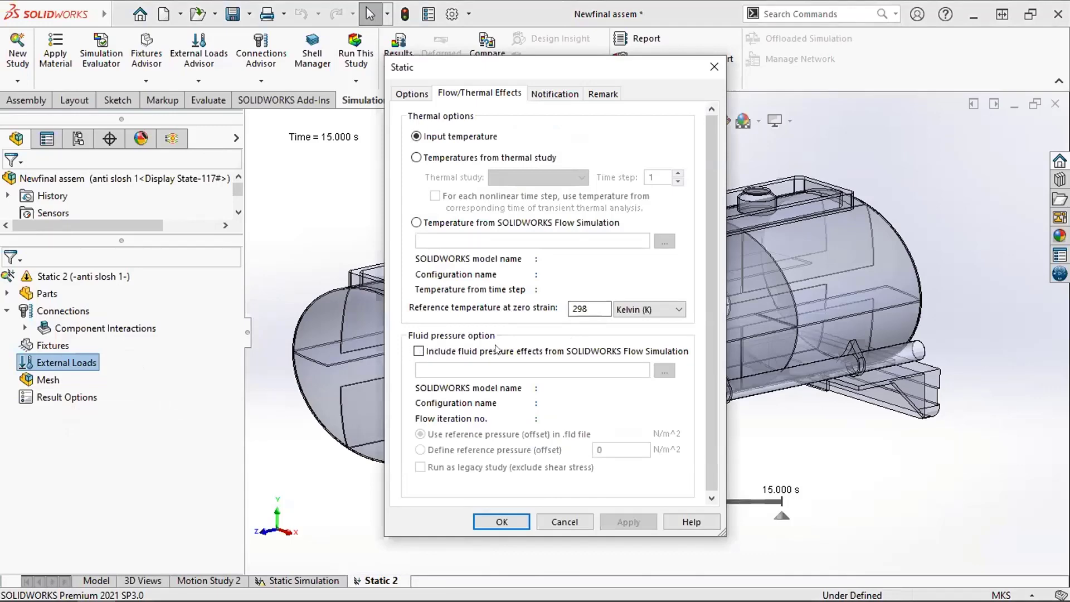
pyautogui.click(418, 351)
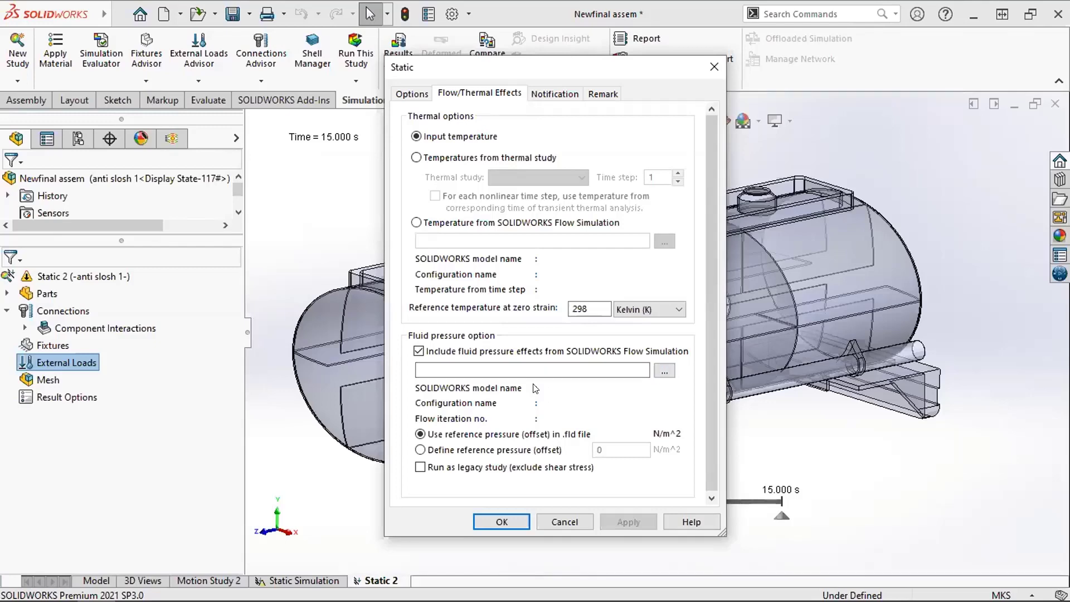
pyautogui.click(422, 223)
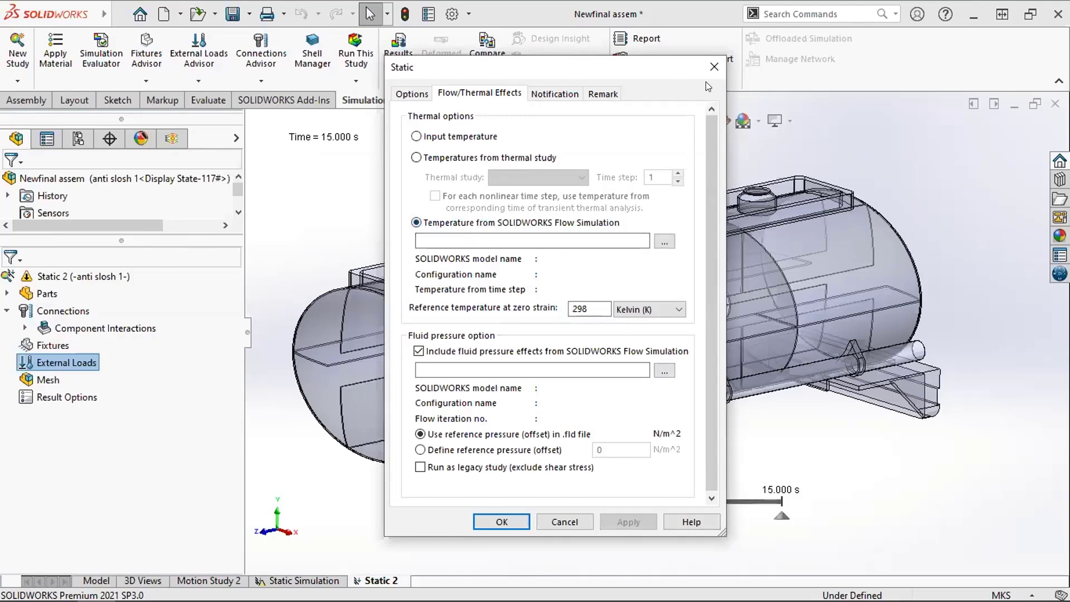
pyautogui.click(710, 67)
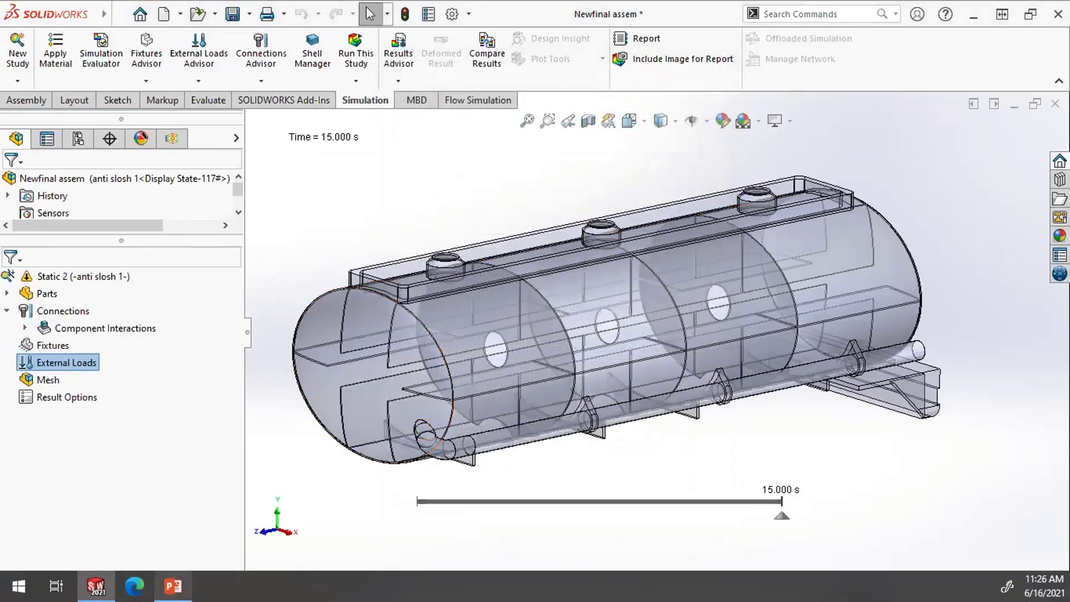